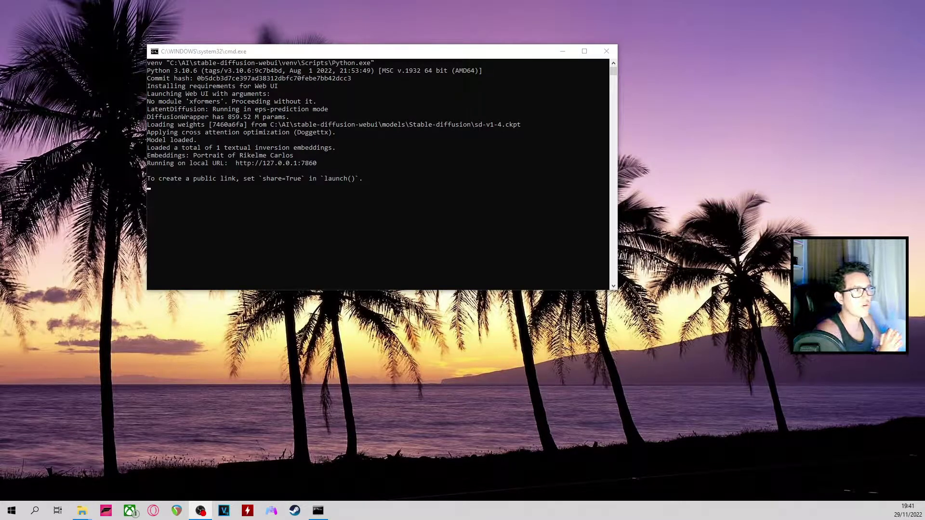
left_click(258, 167)
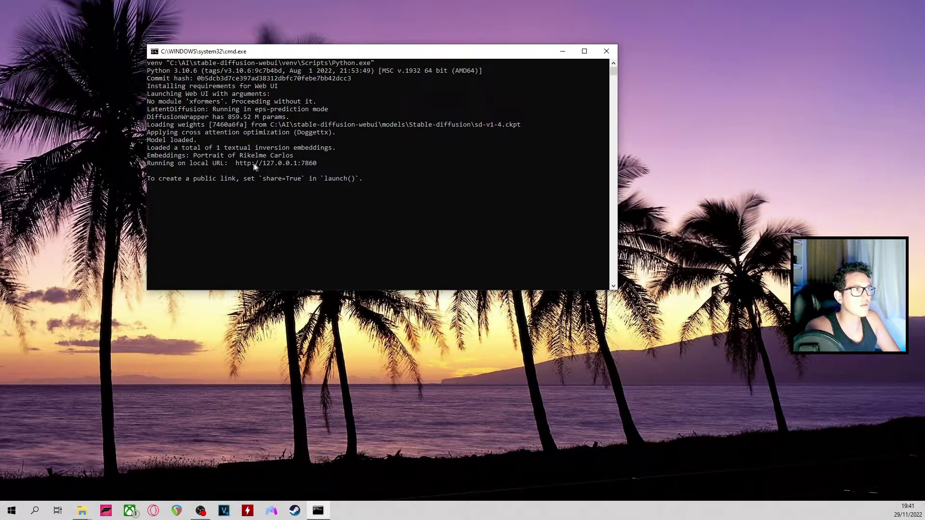
left_click(269, 164)
left_click_drag(238, 164, 313, 167)
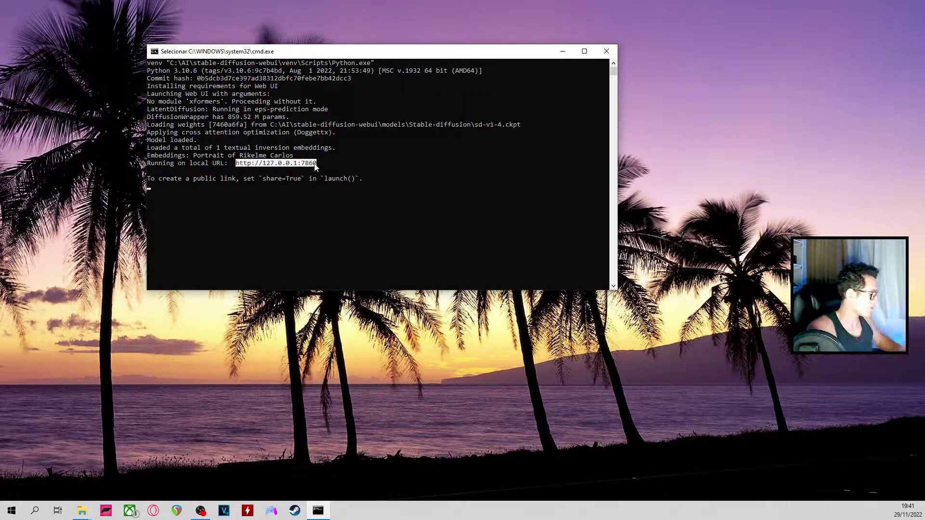
key("ctrl+c")
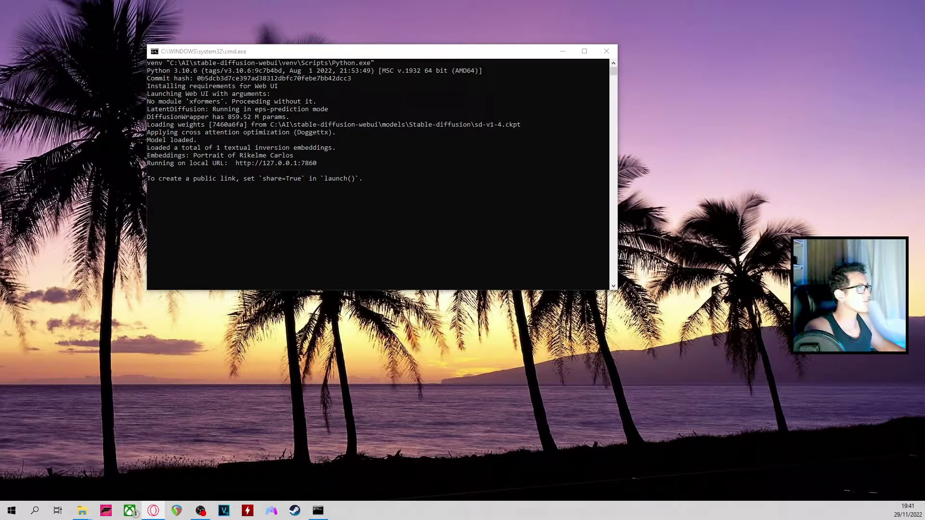
left_click(153, 510)
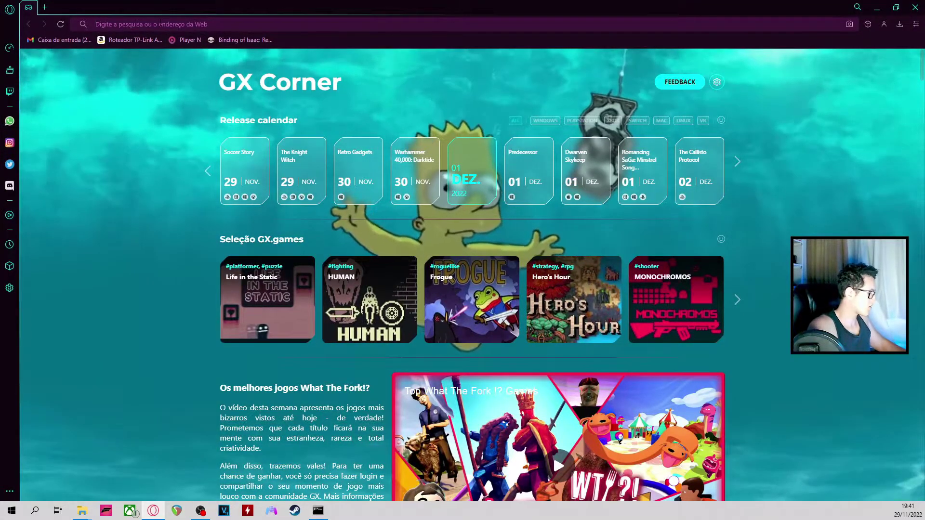
left_click(160, 24)
key("ctrl+v")
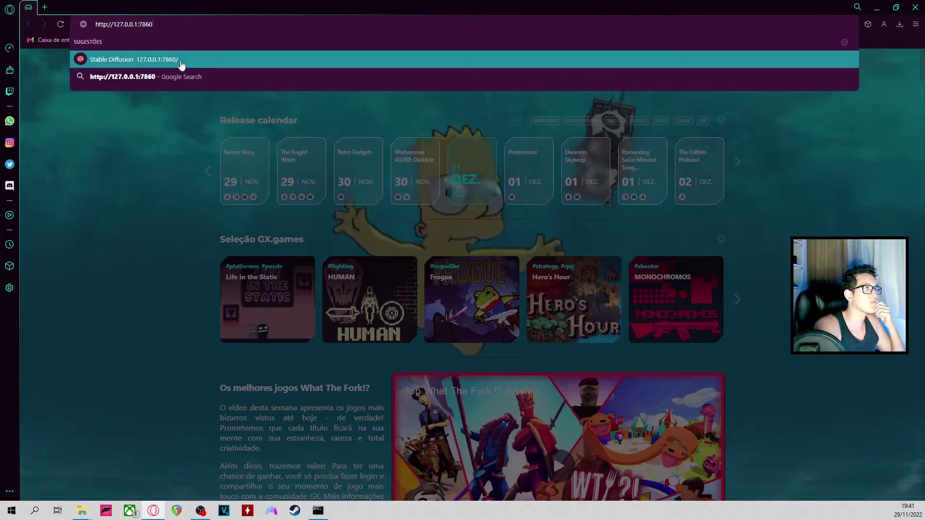
key("Return")
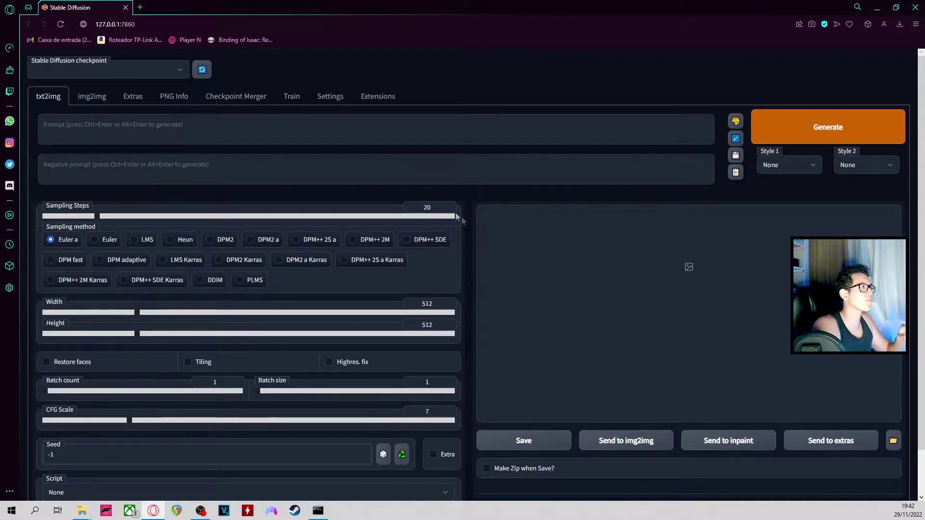
Step: Start the txt2img prompt with the word "psychedelic"
left_click(143, 129)
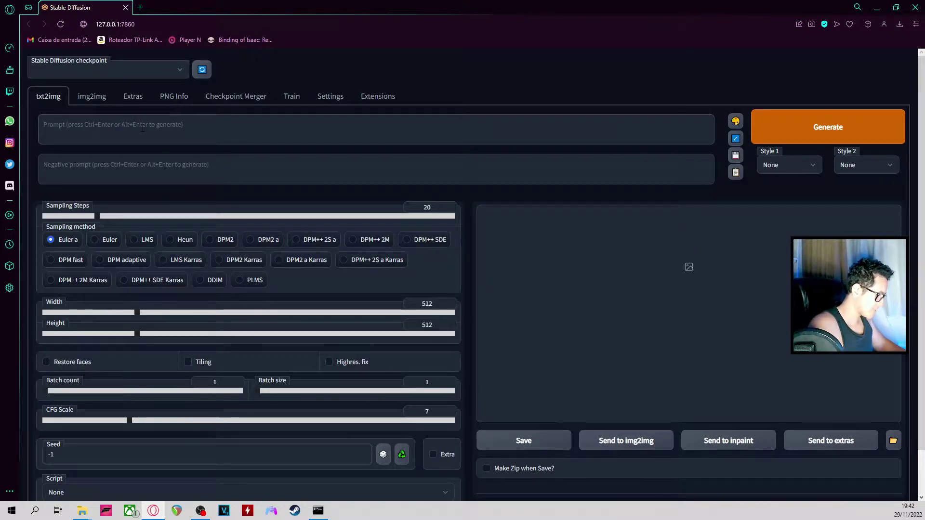
type("psychedelic")
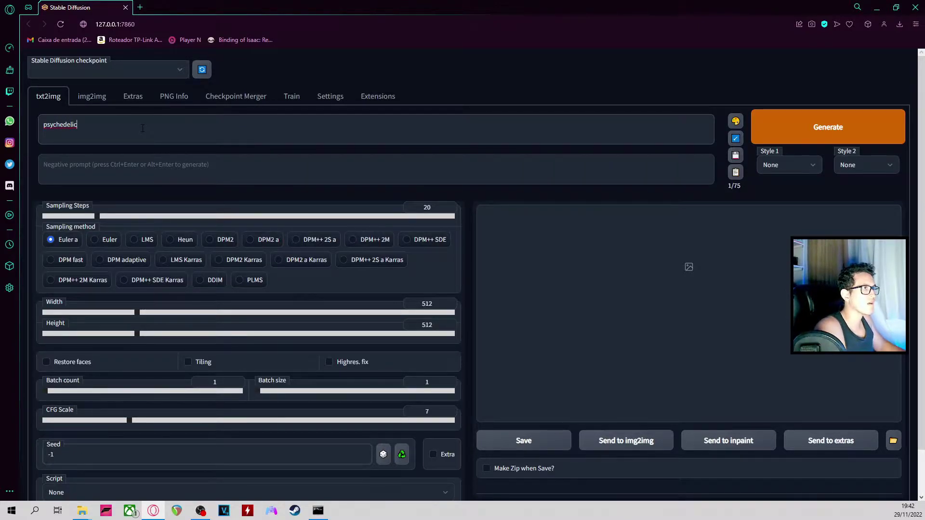
Step: Search Google for "psychedelic" in a new browser tab to check the word
left_click(140, 7)
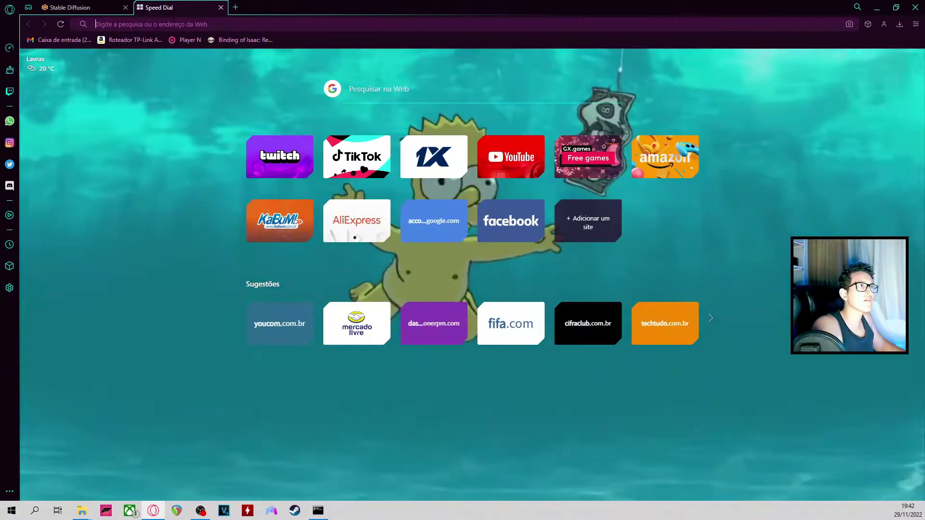
type("psych")
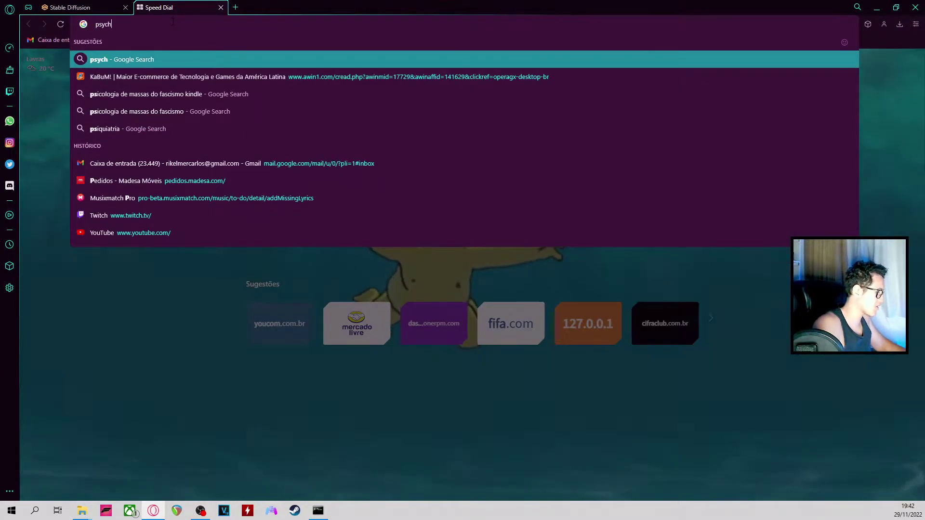
type("ede")
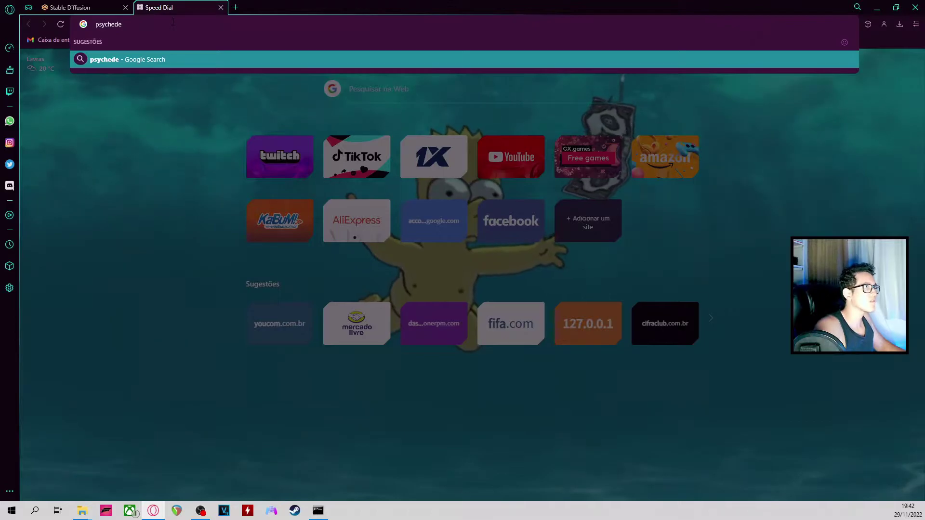
type("lic")
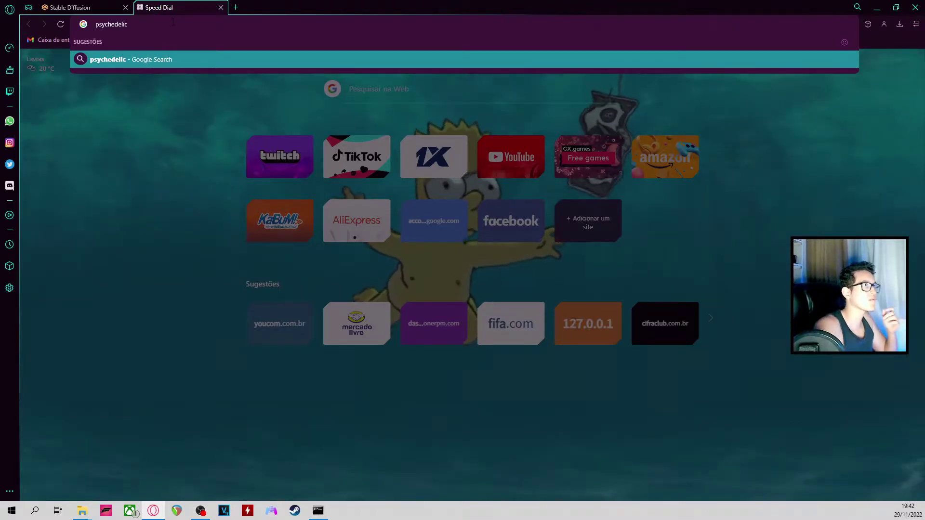
key("Return")
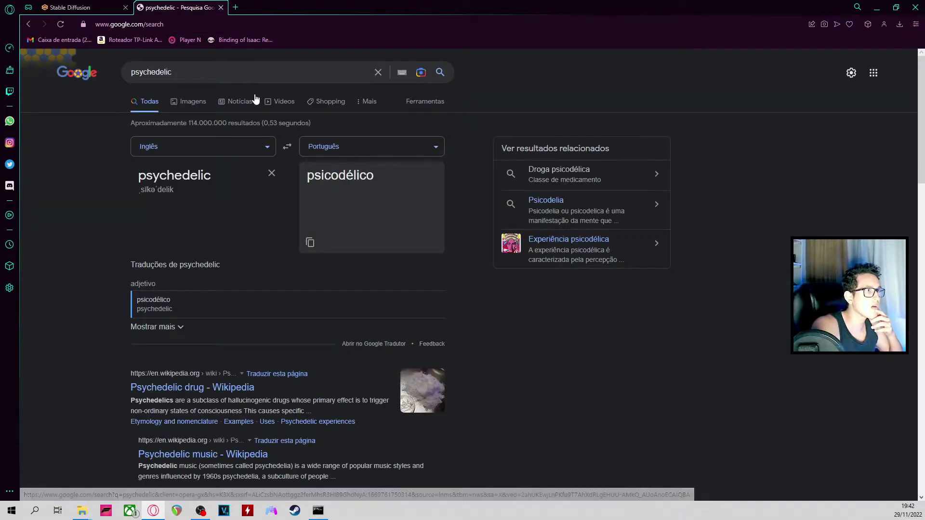
Step: Return to the Stable Diffusion page and extend the prompt after "psychedelic" with "squares, 70s rock, colorful, HD,"
left_click(87, 5)
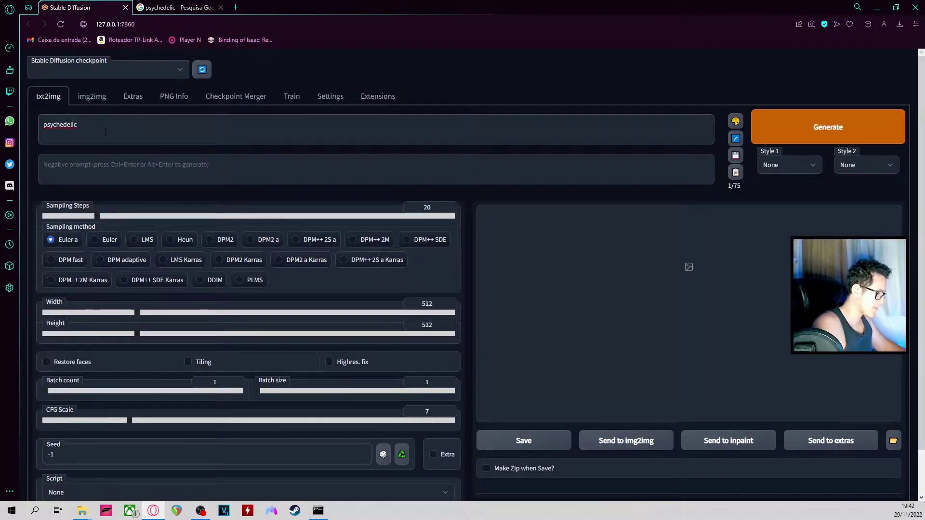
type("s")
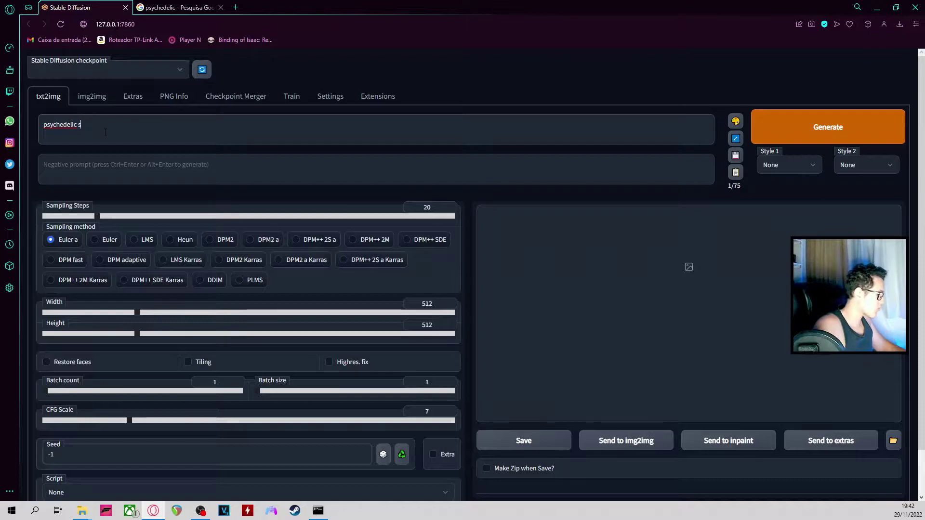
type("quares,")
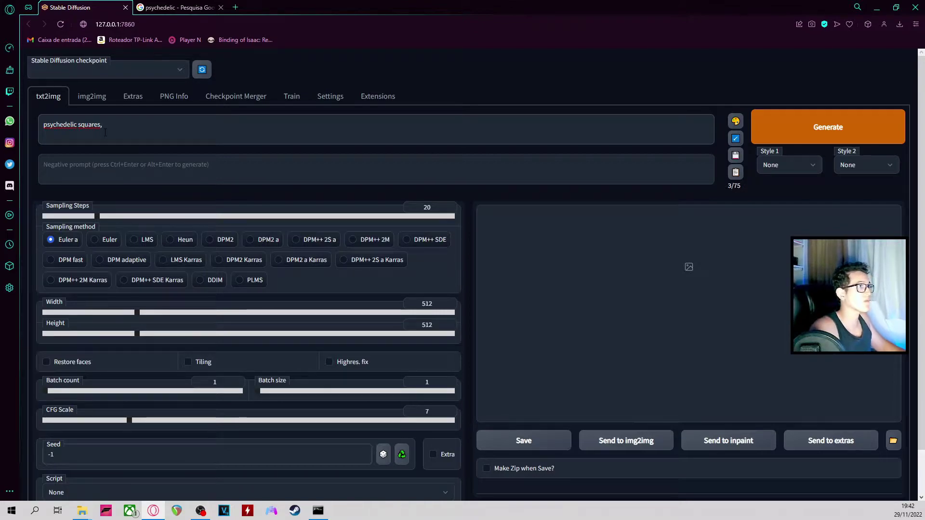
type("70")
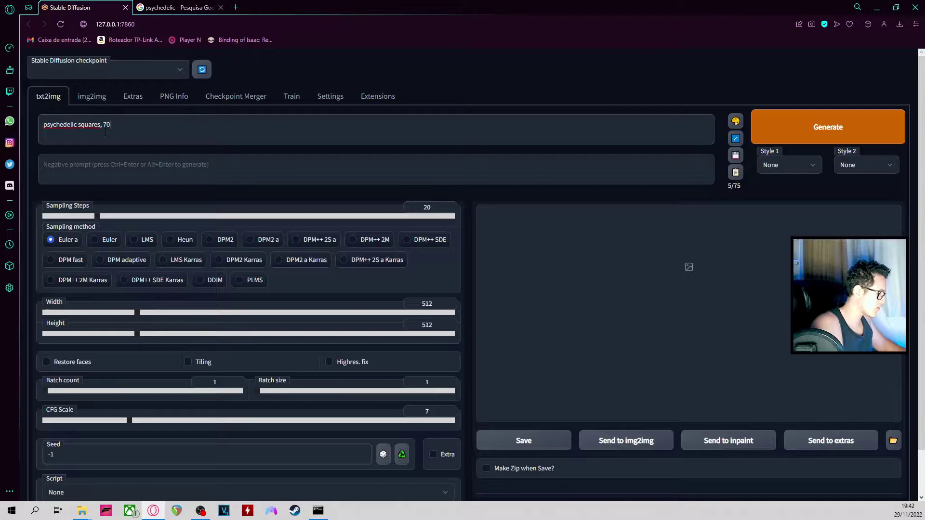
type("s rock")
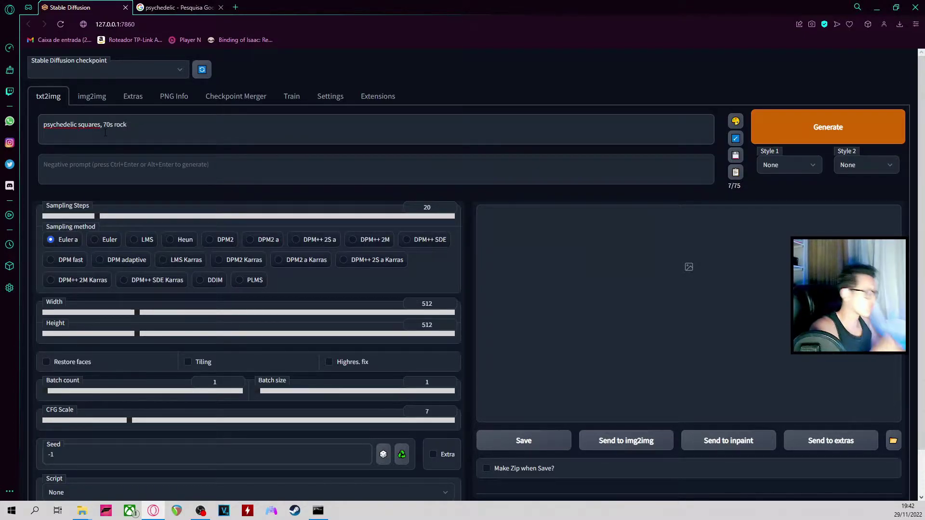
type(", ")
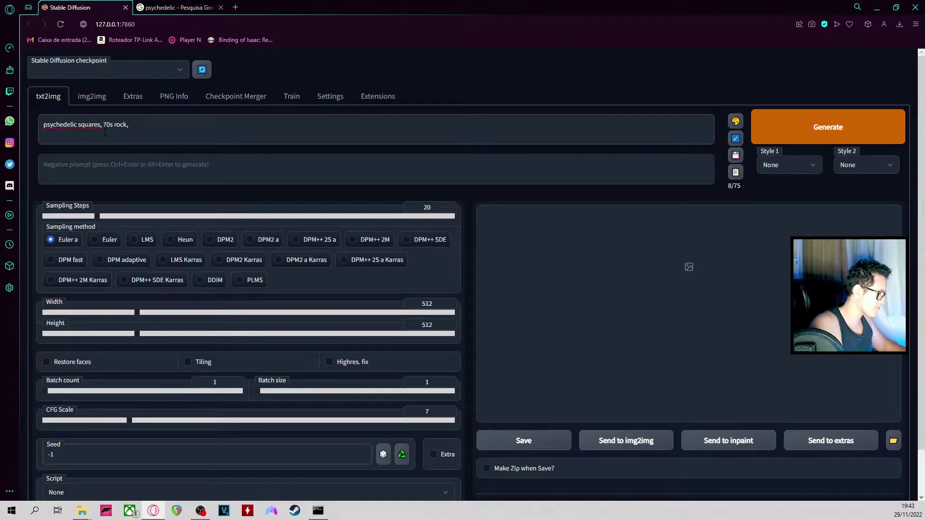
type("colorful")
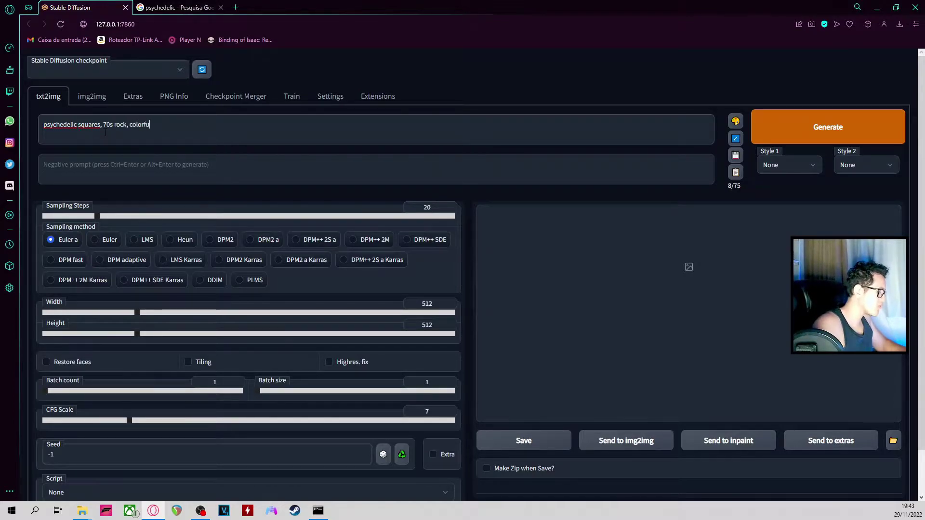
type(", HD,")
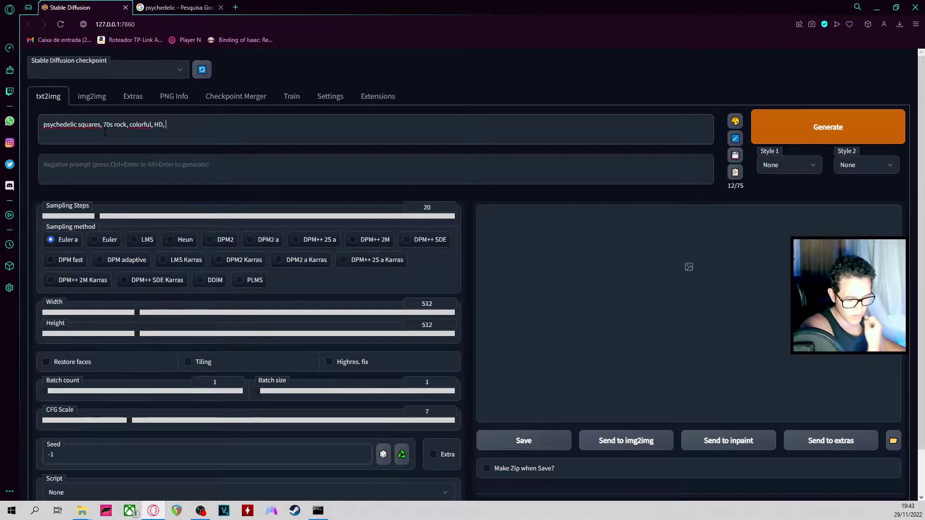
type("movie poster")
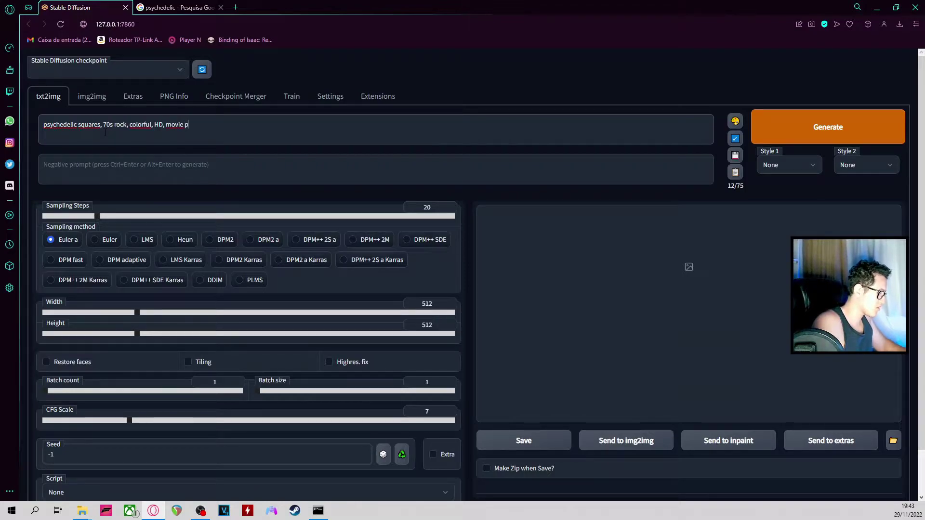
key("BackSpace")
key("BackSpace")
key("BackSpace")
key("BackSpace")
key("BackSpace")
key("BackSpace")
key("BackSpace")
key("BackSpace")
key("BackSpace")
key("BackSpace")
key("BackSpace")
key("BackSpace")
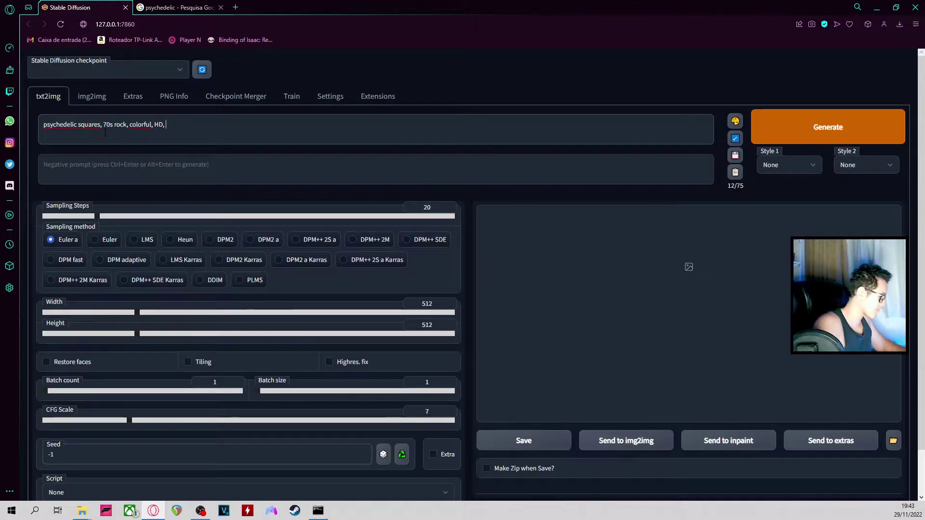
Step: Add "40s movie poster, realistic, hipster," to the end of the prompt
type("40s movie poster,")
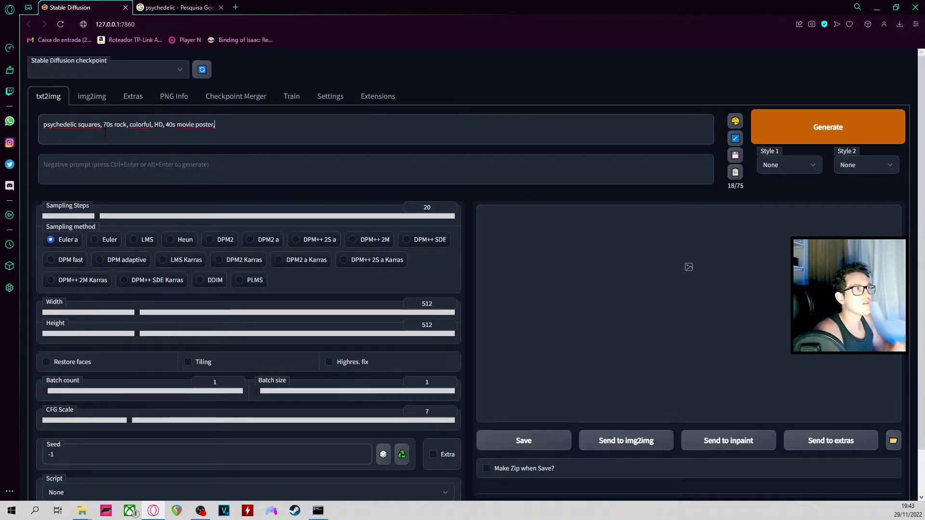
type(" re")
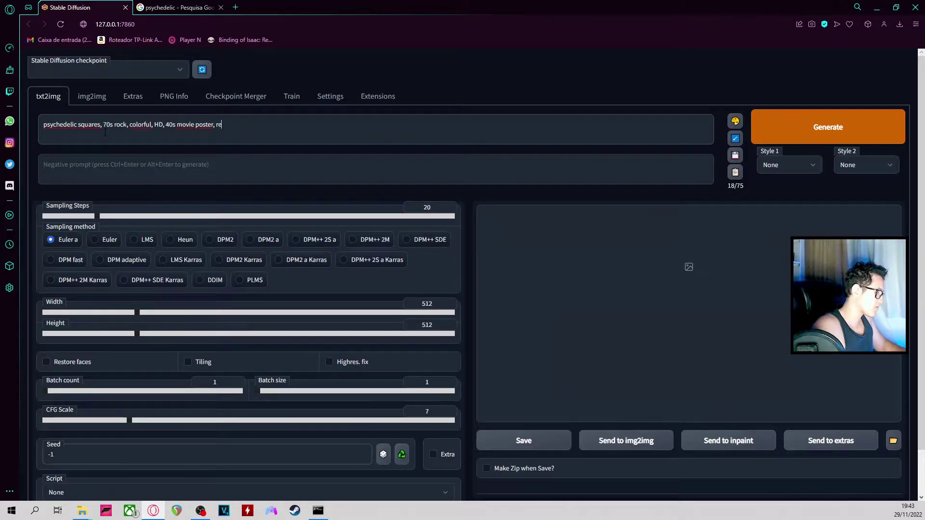
type("alistic,")
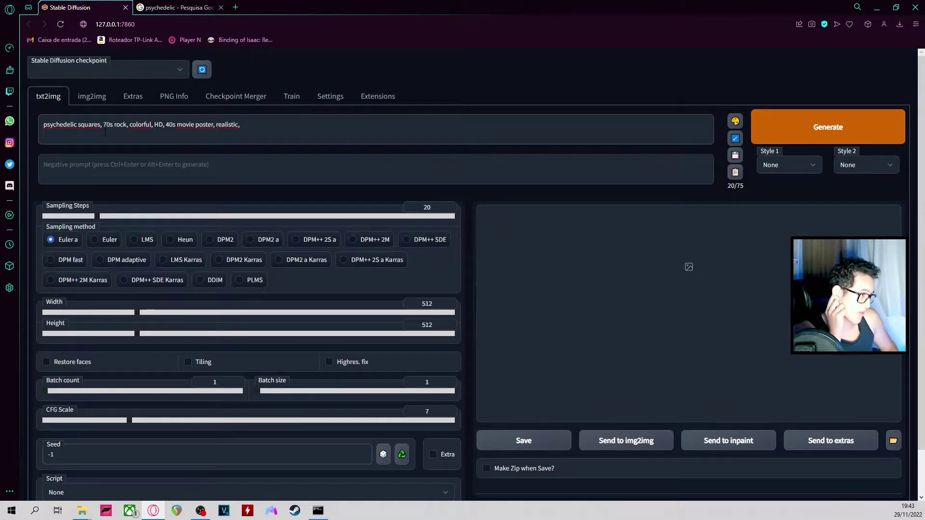
type("hippie,")
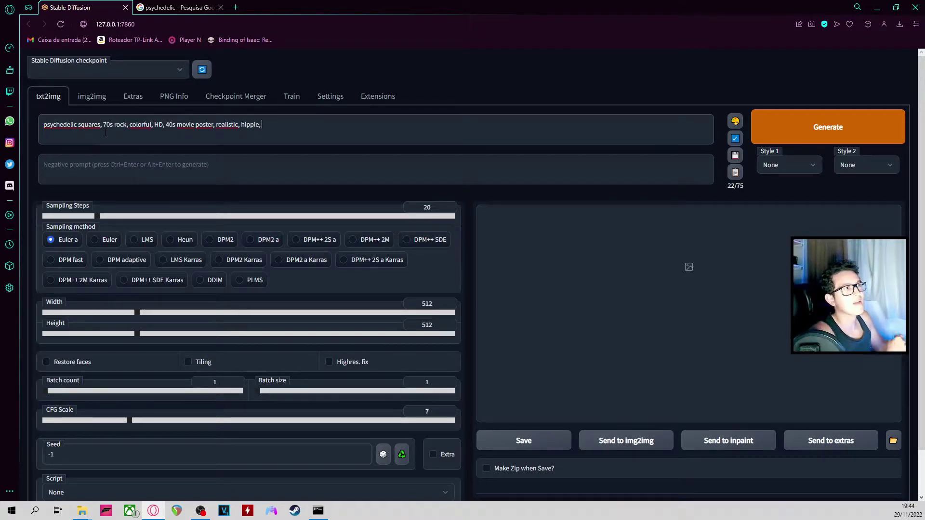
key("BackSpace")
key("BackSpace")
key("BackSpace")
key("BackSpace")
key("BackSpace")
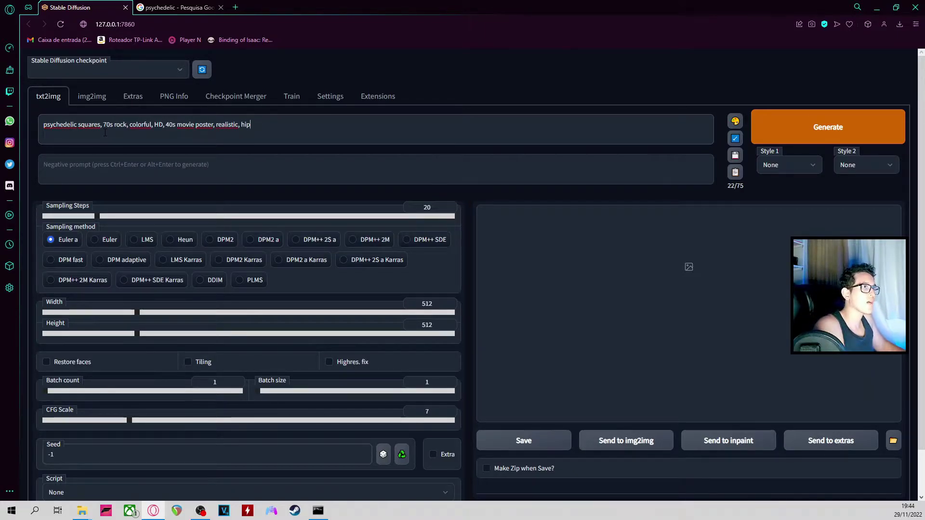
type("ster")
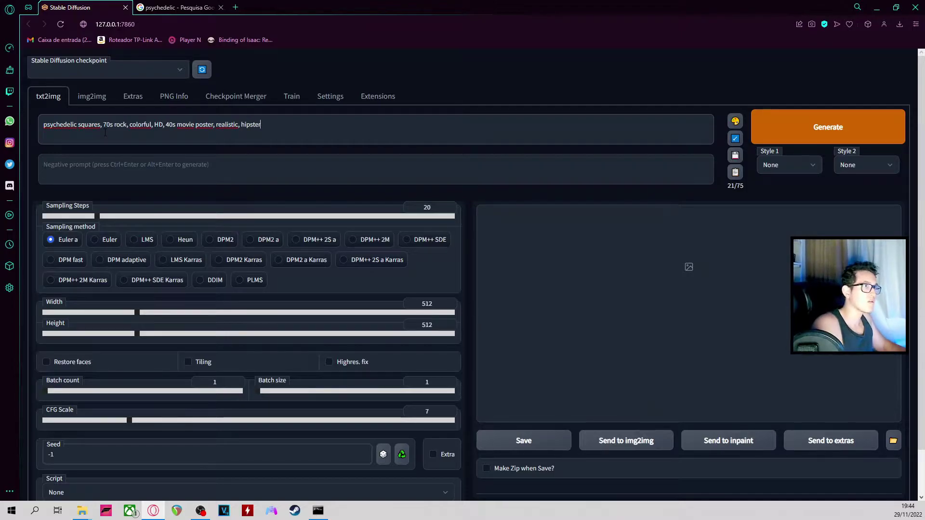
type(",")
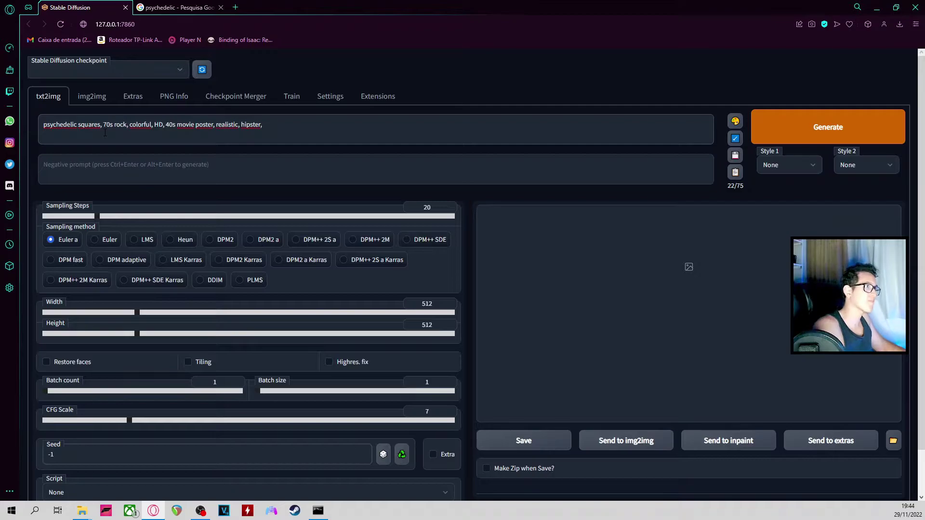
Step: Generate the images from the prompt with a batch count of 3 and 25 sampling steps
key("Left")
left_click(48, 392)
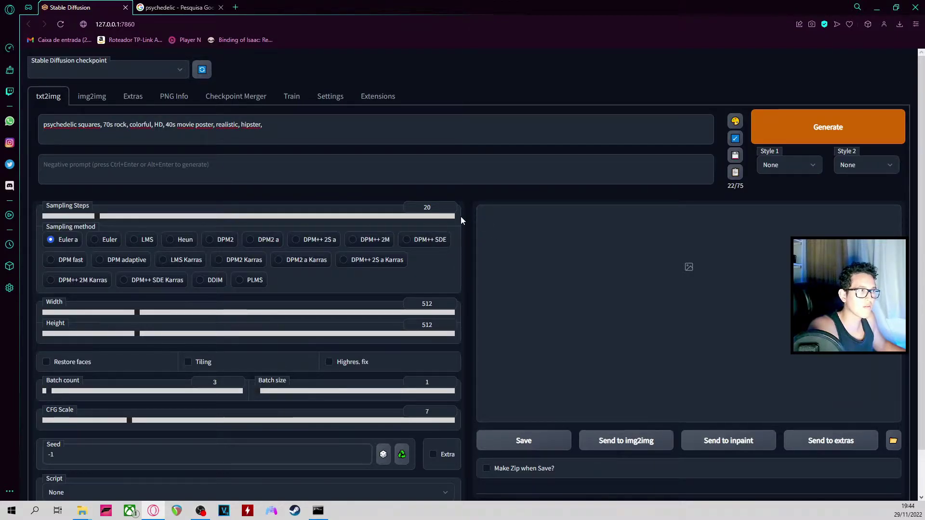
scroll(460, 216, "down", 1)
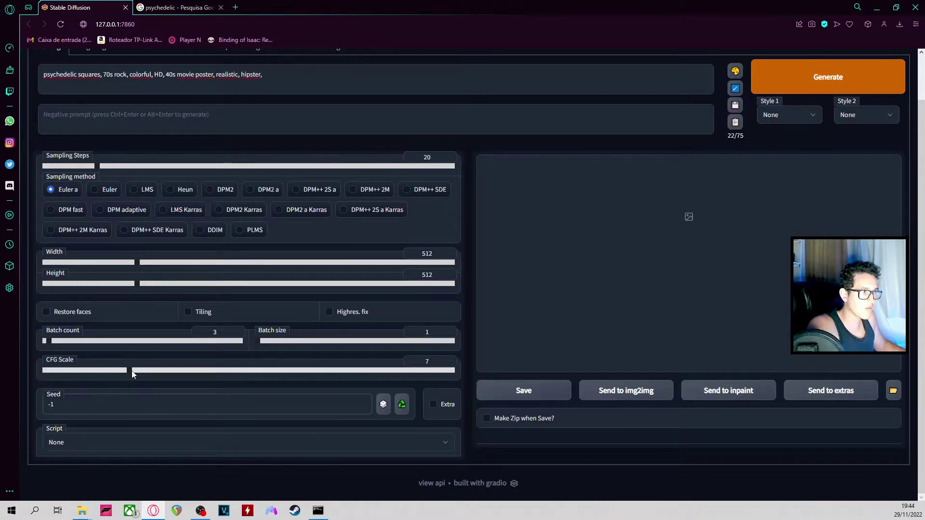
left_click_drag(123, 370, 132, 372)
scroll(483, 301, "up", 1)
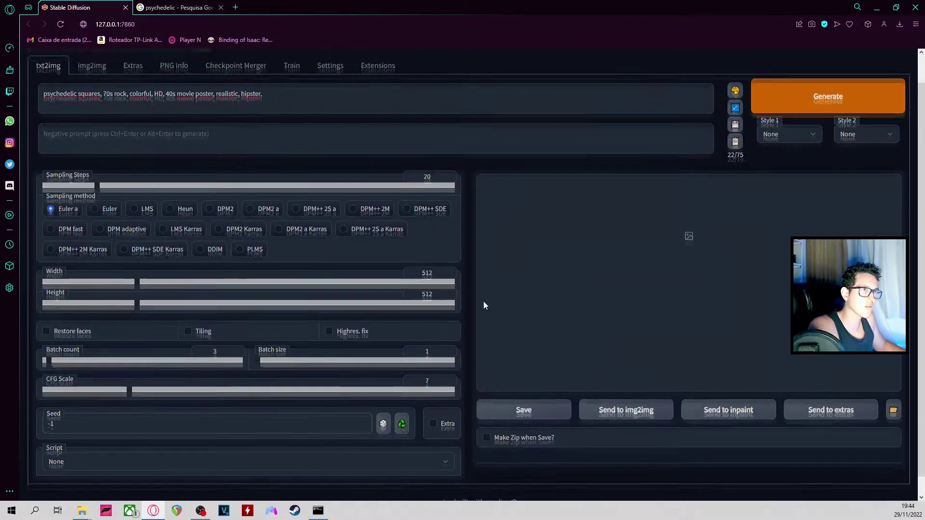
left_click_drag(98, 218, 111, 218)
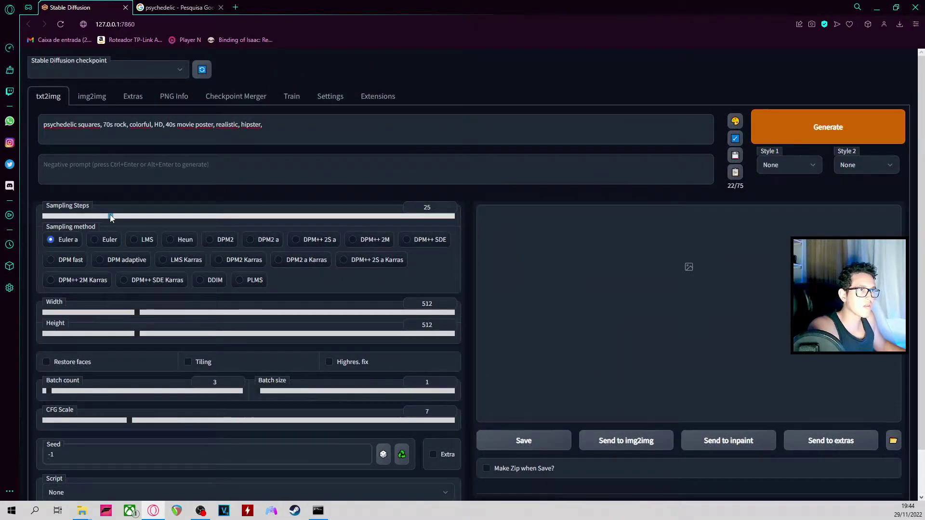
left_click(862, 132)
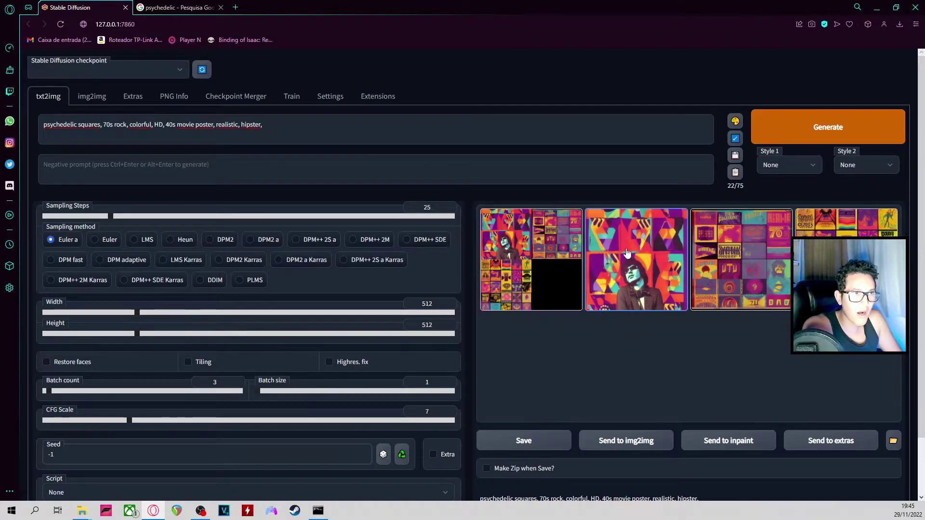
Step: Reuse the seed 367427921 of the generated image showing the man in sunglasses for the next generation
left_click(620, 289)
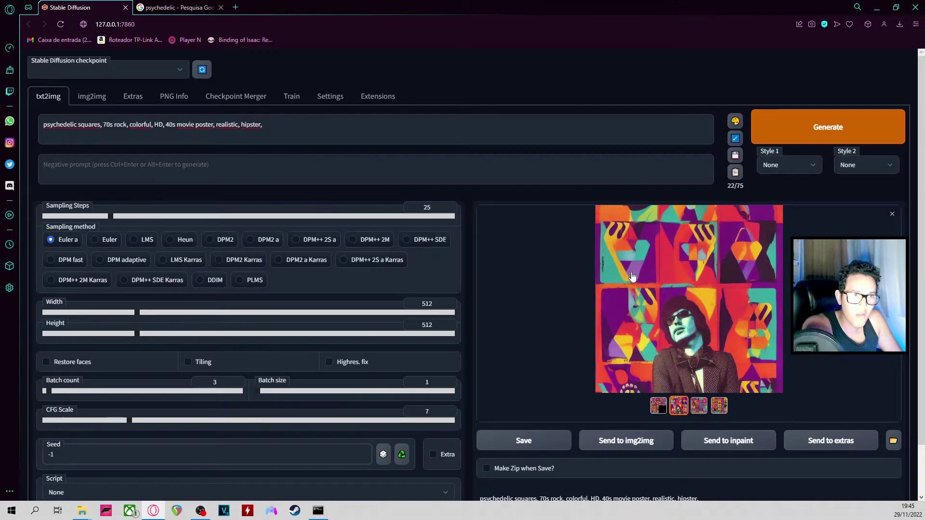
left_click(699, 406)
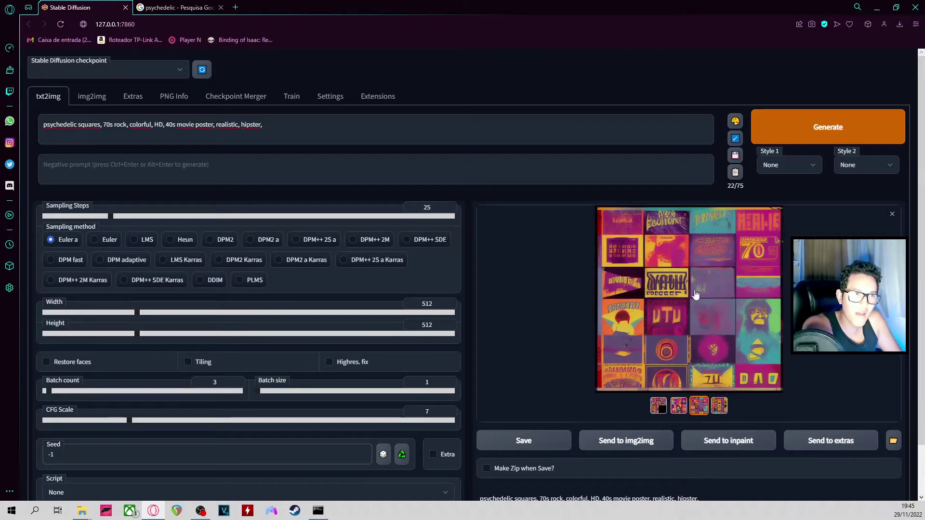
left_click(719, 405)
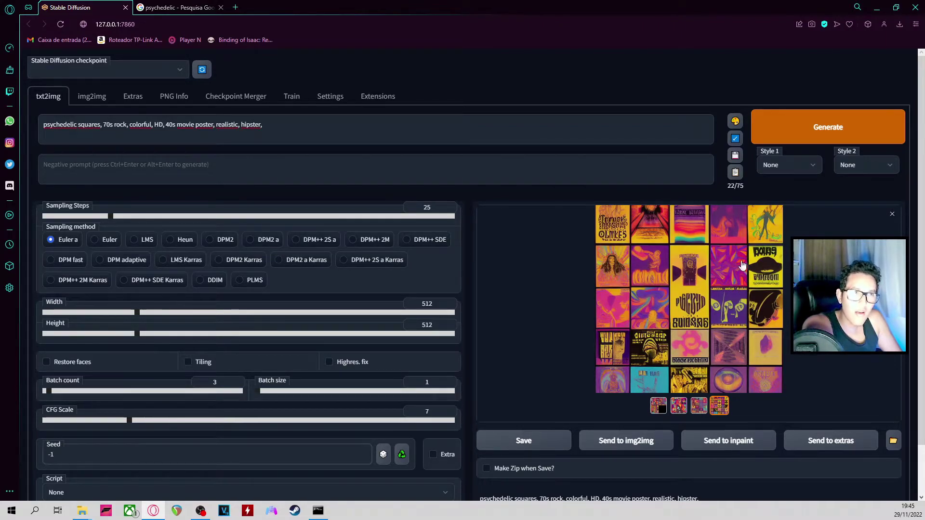
left_click(679, 406)
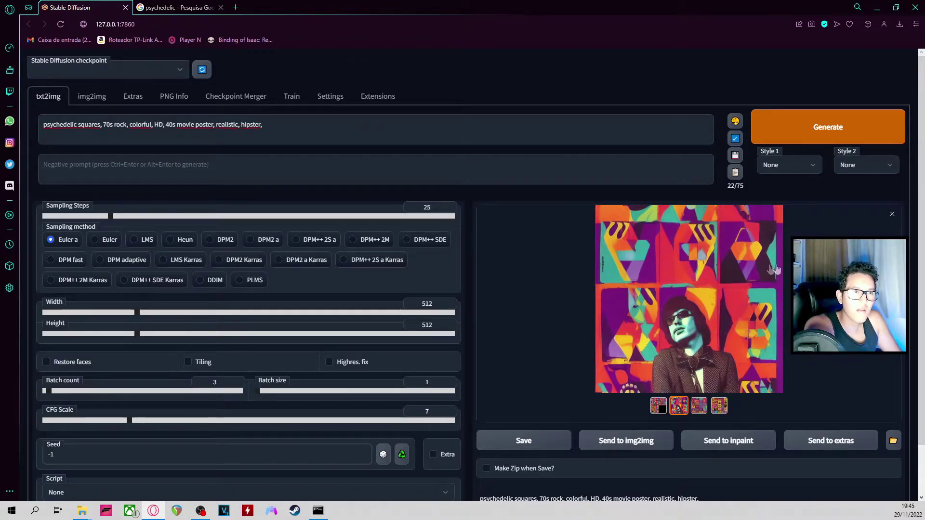
scroll(626, 270, "down", 2)
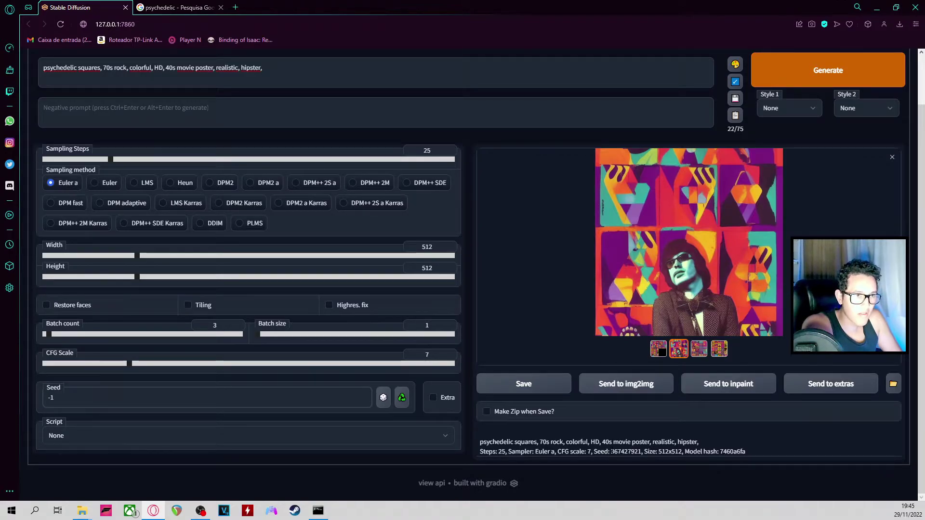
left_click_drag(635, 451, 639, 451)
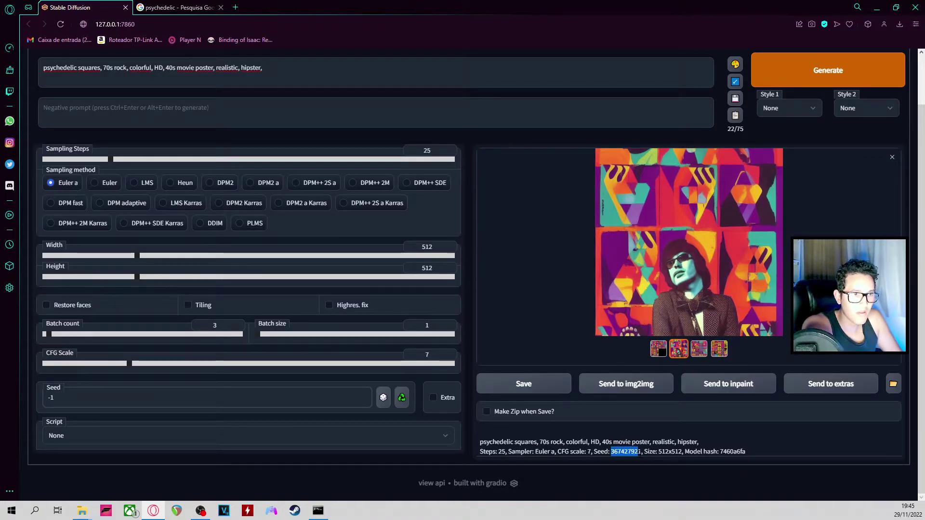
left_click(642, 432)
scroll(597, 433, "up", 1)
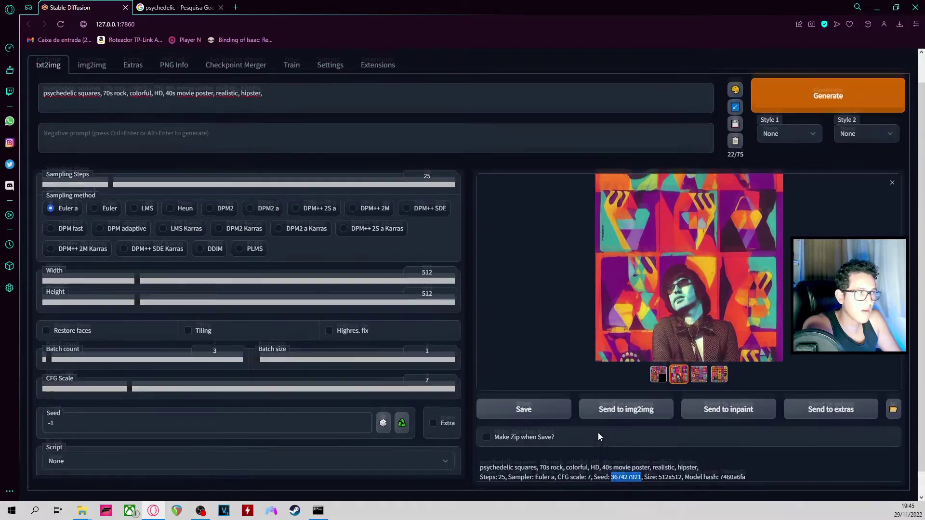
left_click(75, 451)
key("ctrl+v")
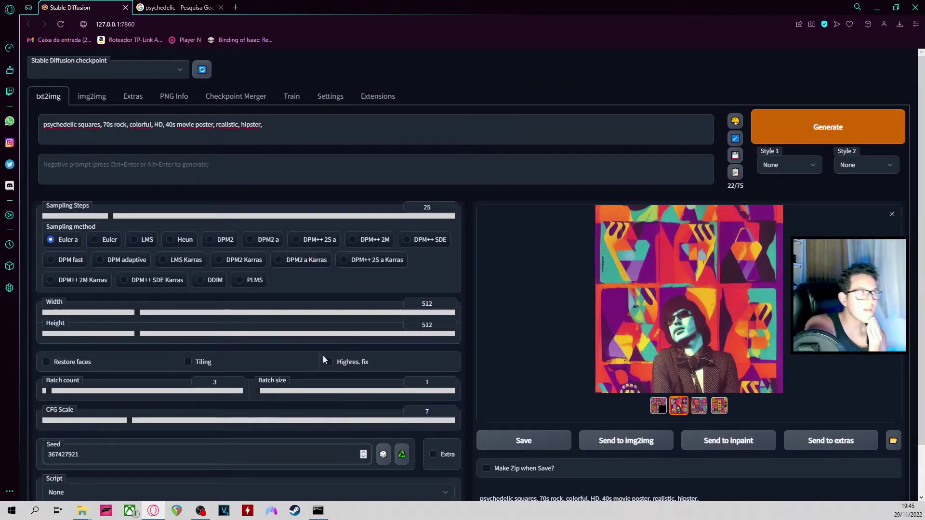
Step: Generate a new batch with 30 sampling steps and a CFG scale of 7.5
left_click(119, 216)
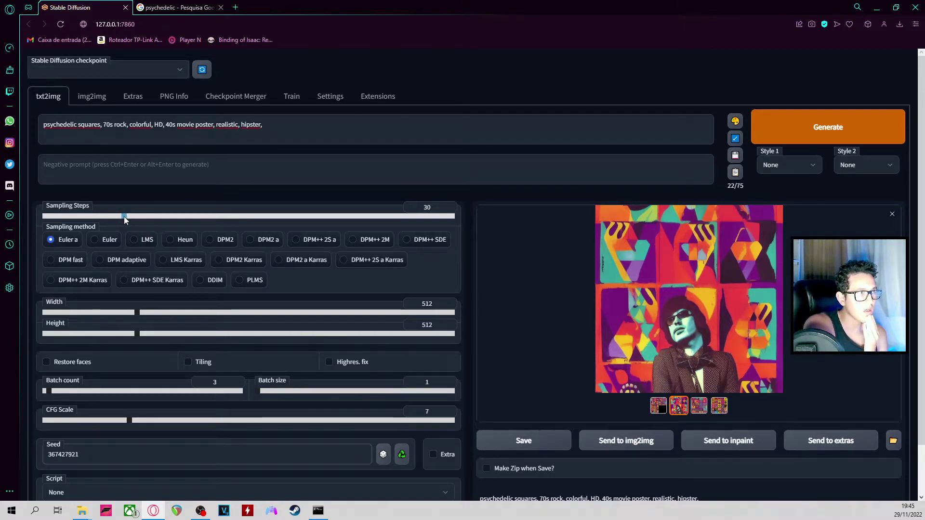
key("Right")
scroll(238, 273, "down", 2)
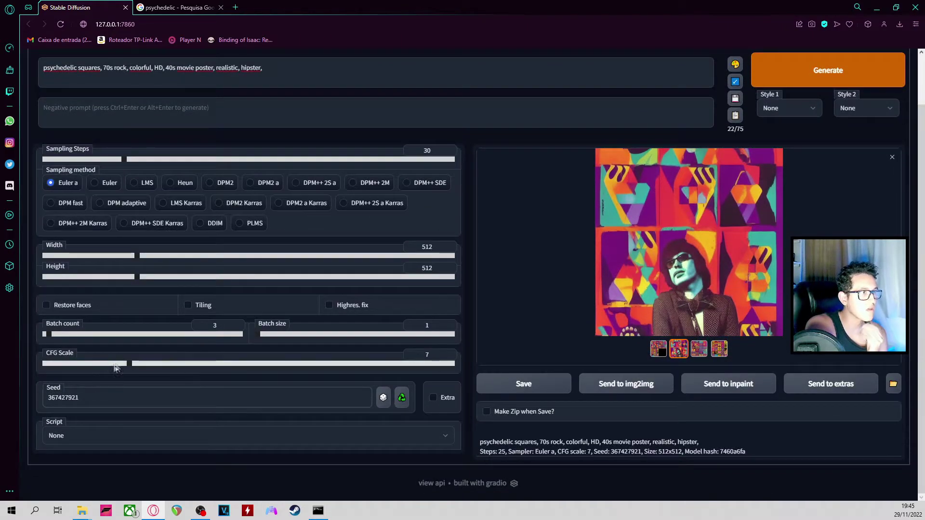
key("ctrl+Return")
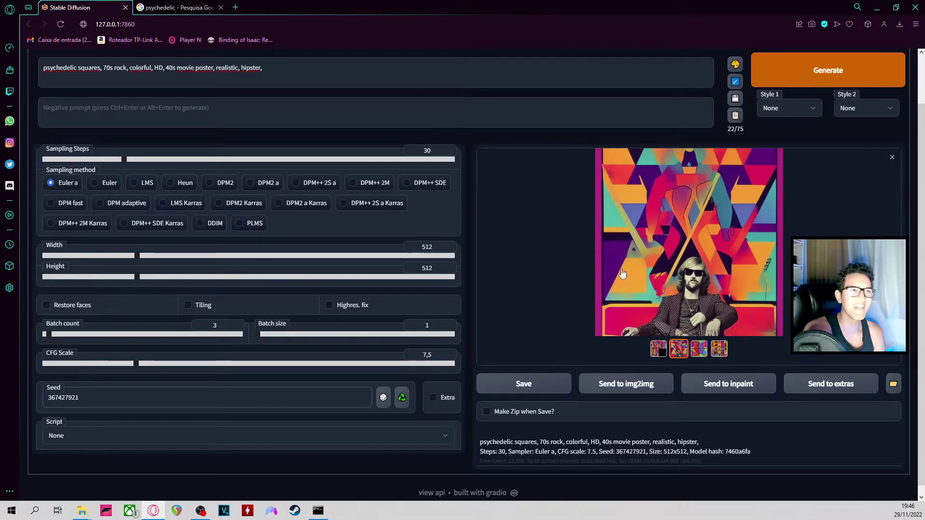
Step: Save the four-panel abstract image from the new batch as a PNG in the IA Images folder, keeping the suggested file name
left_click(699, 348)
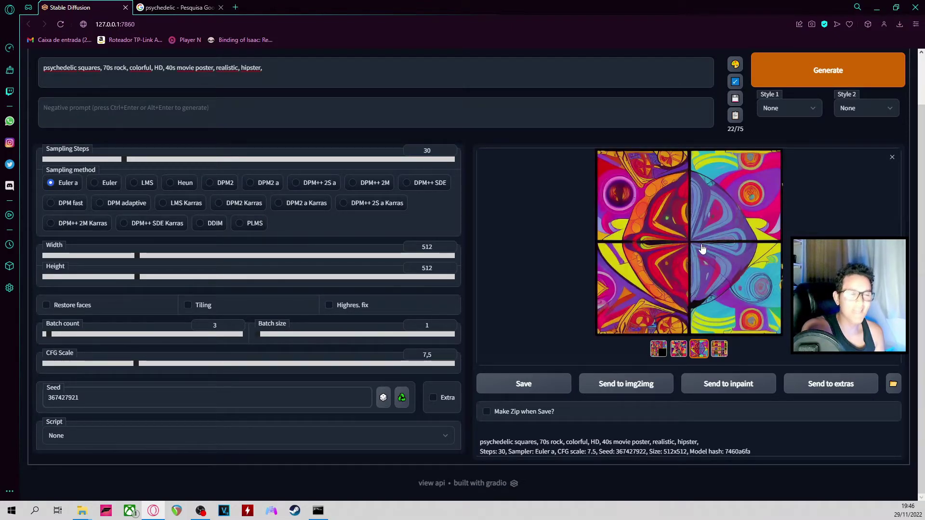
left_click(709, 321)
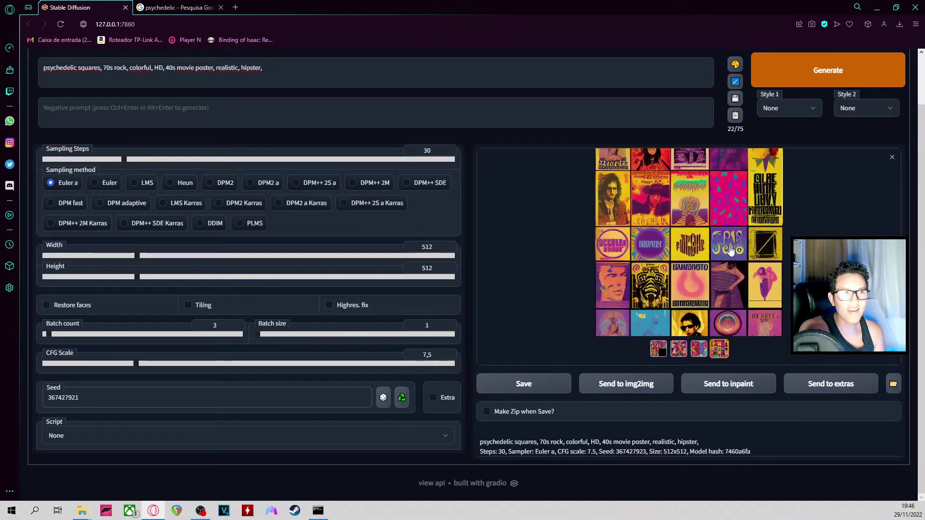
left_click(701, 349)
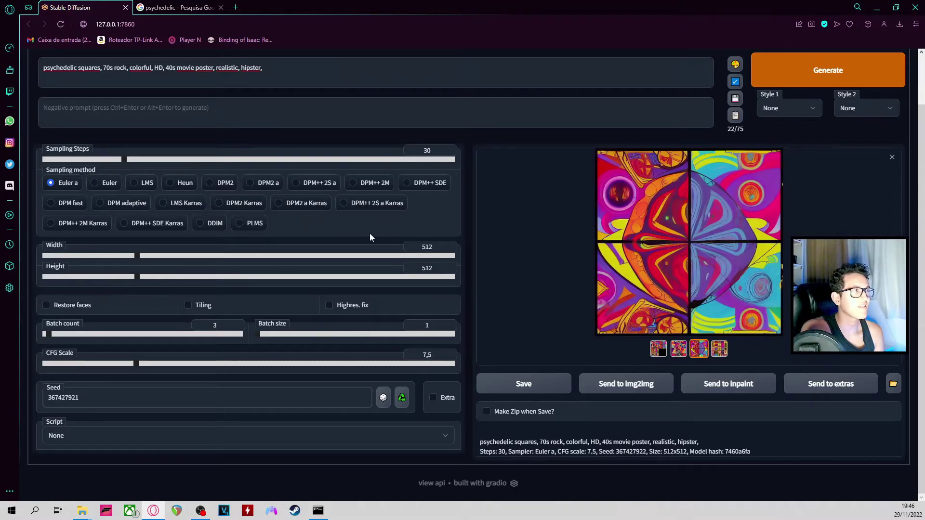
scroll(370, 234, "up", 2)
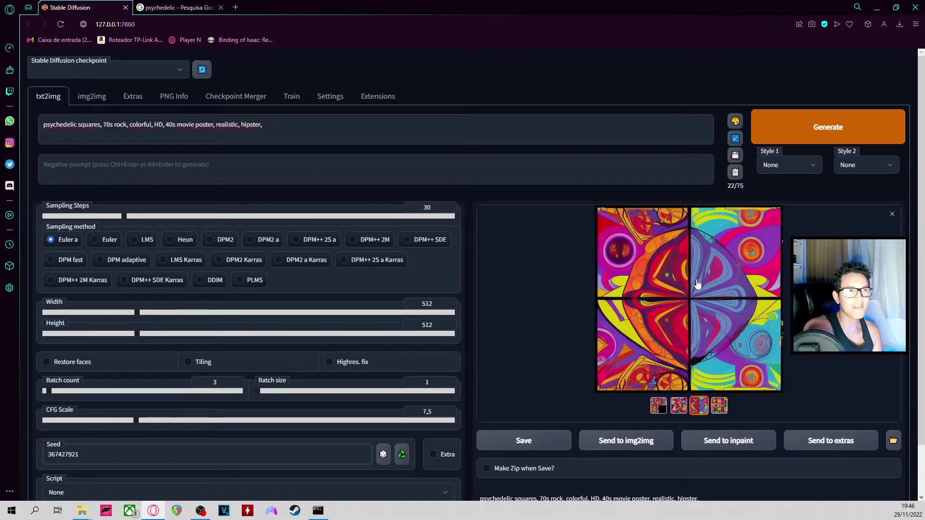
left_click(726, 289)
right_click(475, 224)
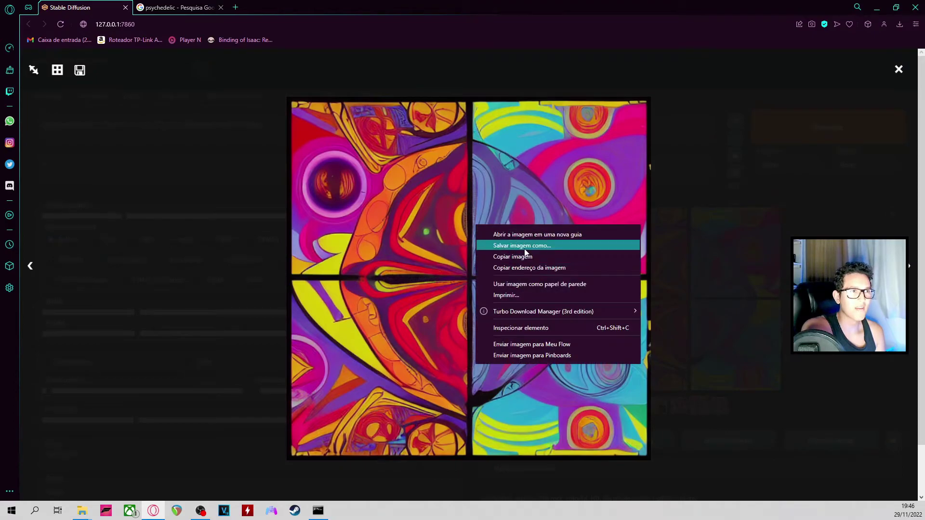
left_click(525, 246)
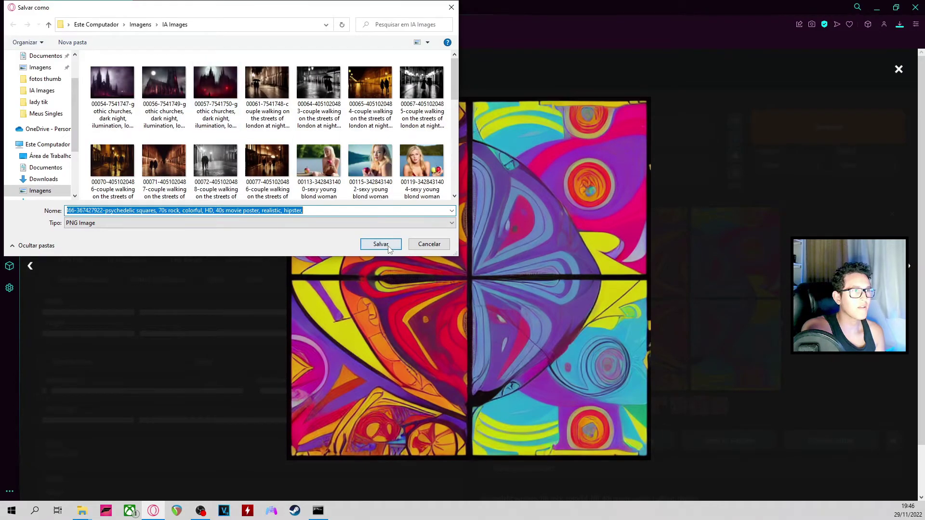
left_click(381, 244)
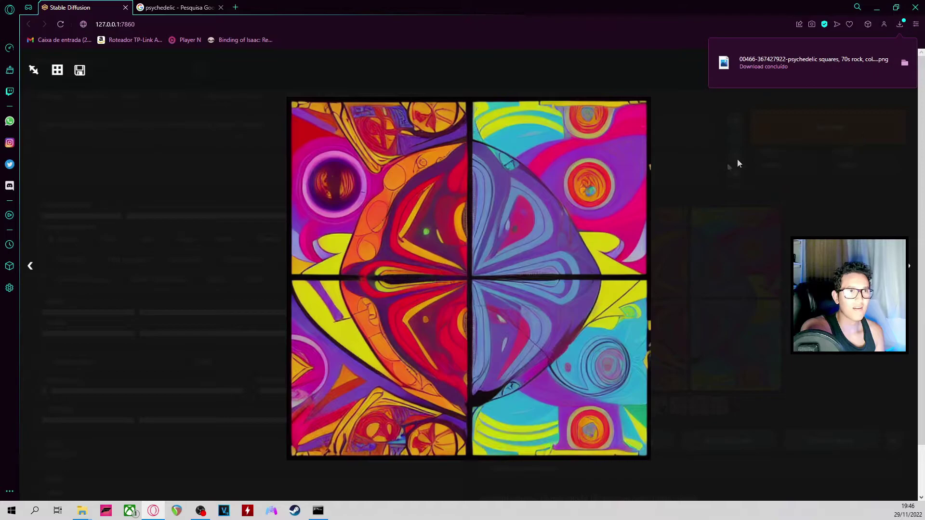
left_click(727, 167)
Step: Reset the seed to random (-1) and generate another batch from the same prompt
scroll(523, 308, "down", 1)
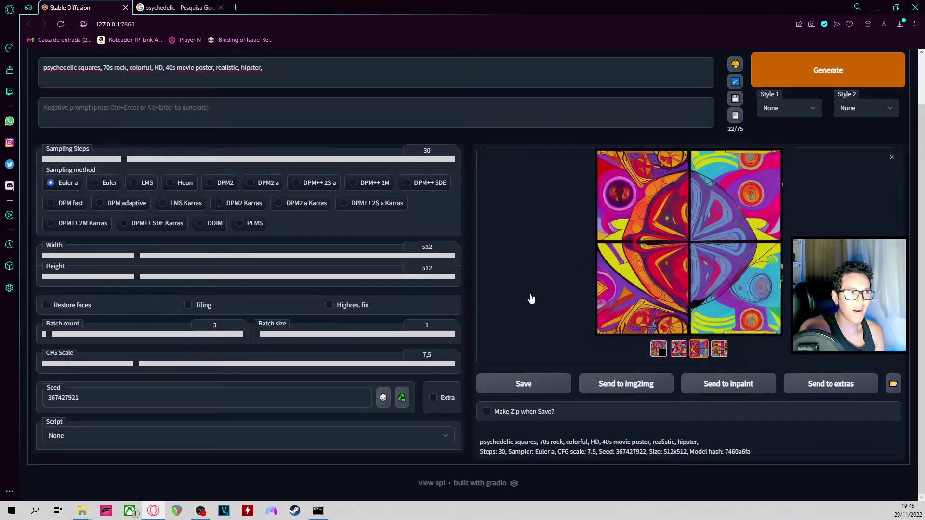
scroll(568, 302, "up", 1)
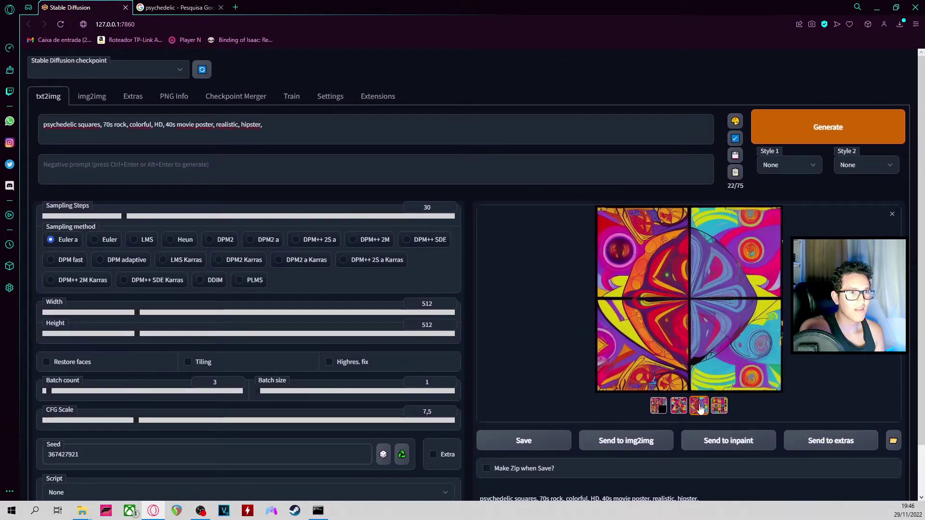
left_click(680, 407)
left_click(659, 406)
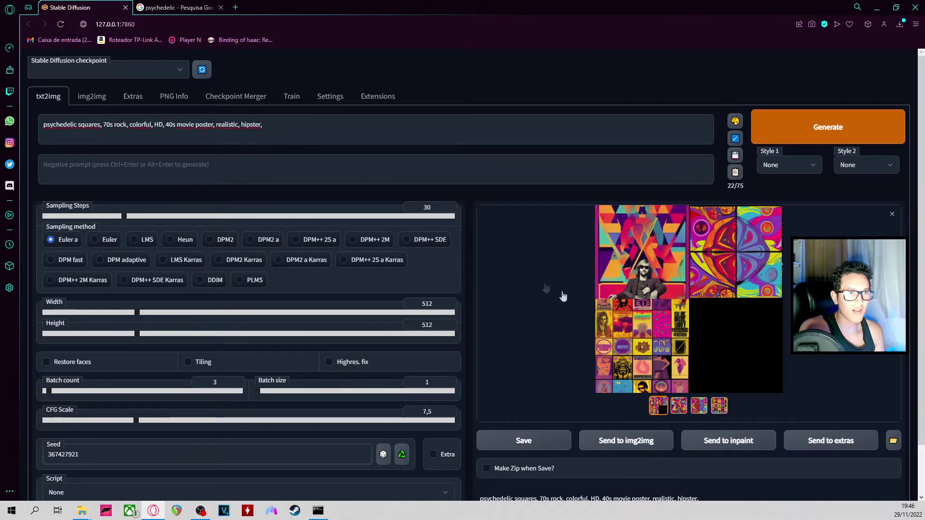
scroll(466, 232, "down", 1)
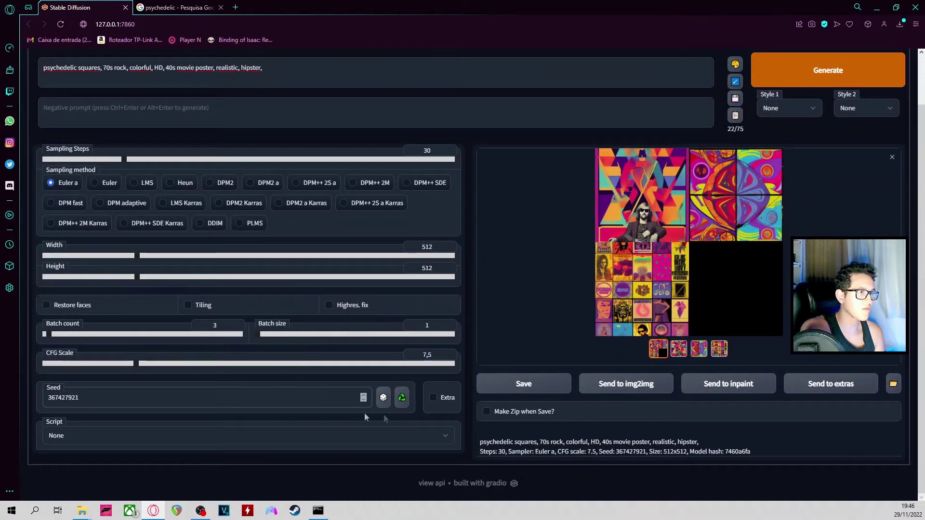
left_click(383, 397)
scroll(504, 293, "up", 1)
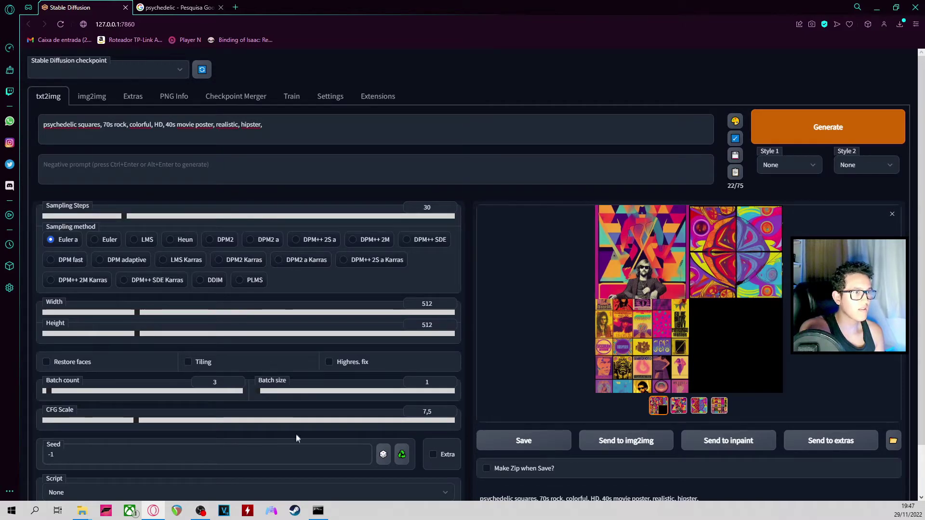
left_click(822, 128)
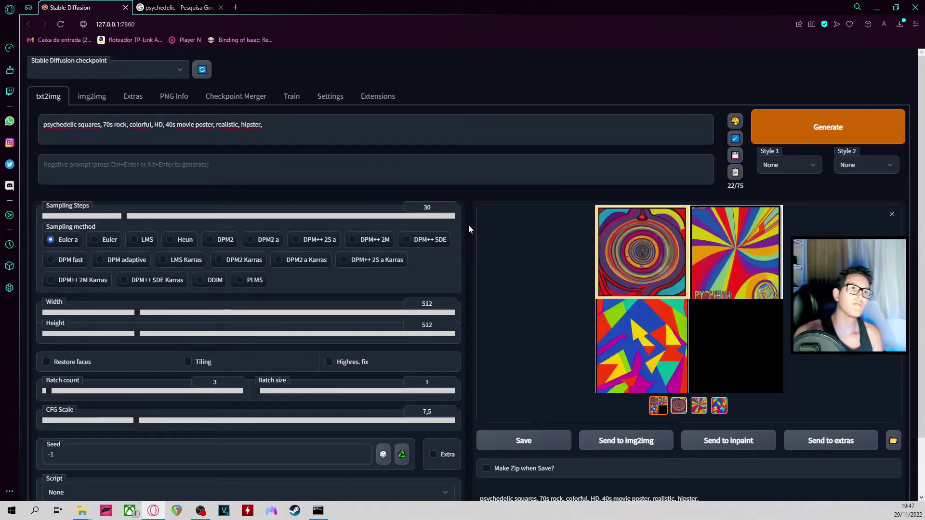
Step: Examine each of the three newly generated images in turn
left_click(678, 407)
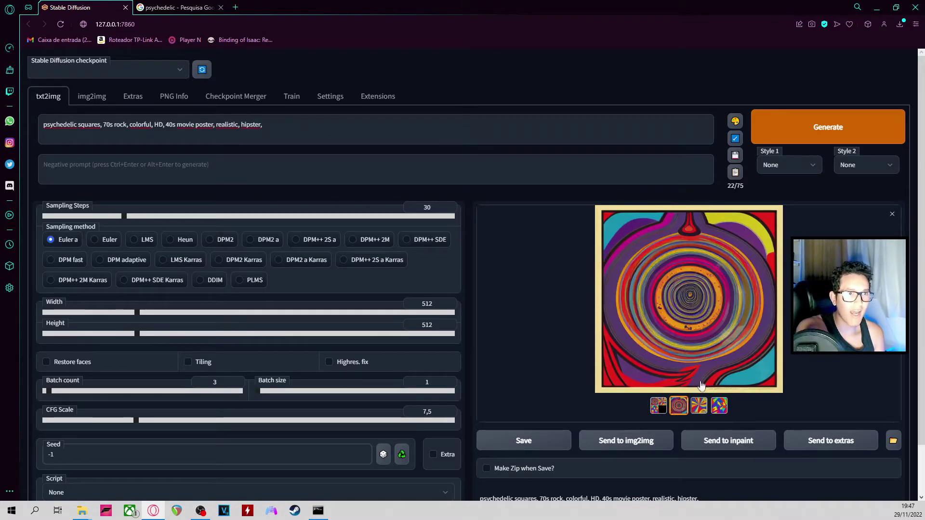
left_click(699, 406)
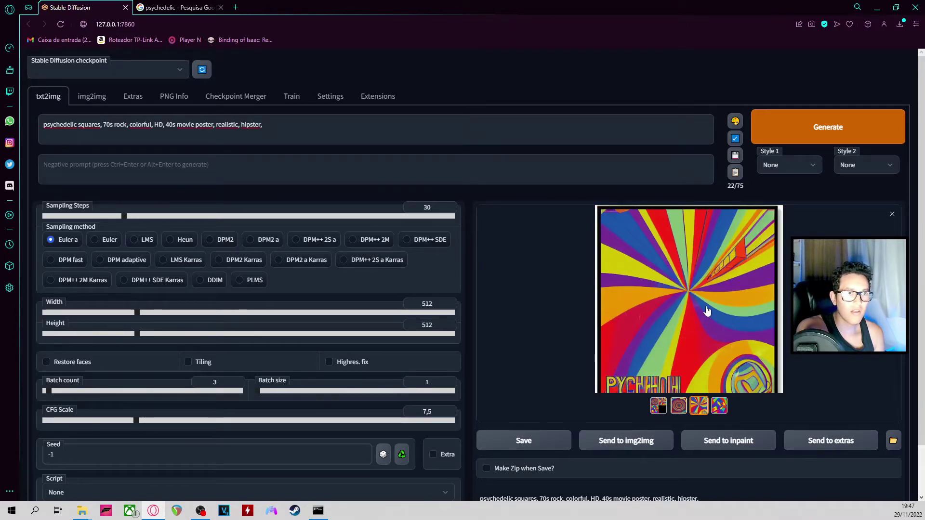
left_click(718, 406)
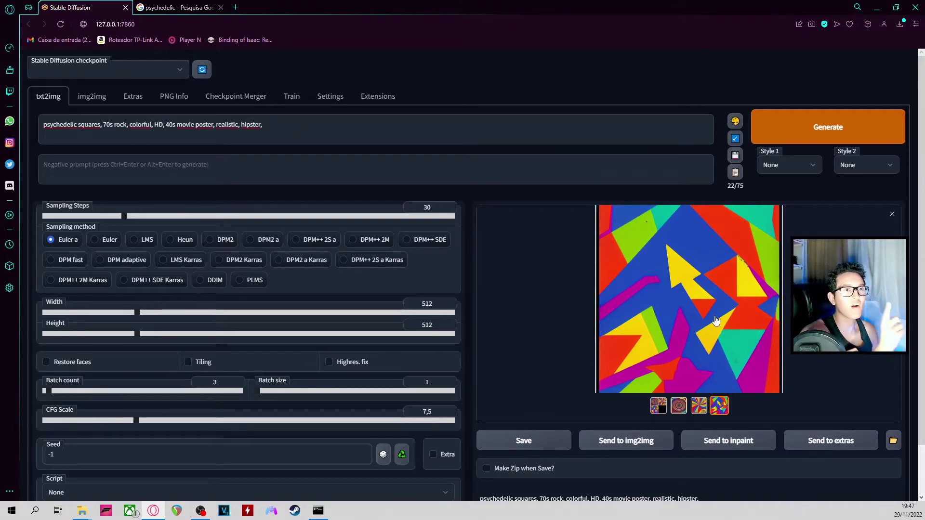
Step: Switch to the Google tab and search for "skank album"
left_click(197, 10)
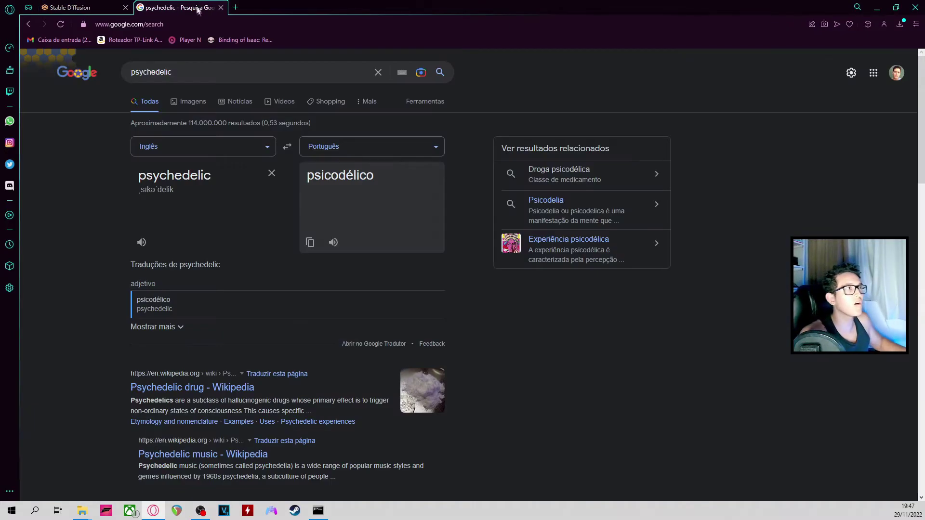
left_click(217, 76)
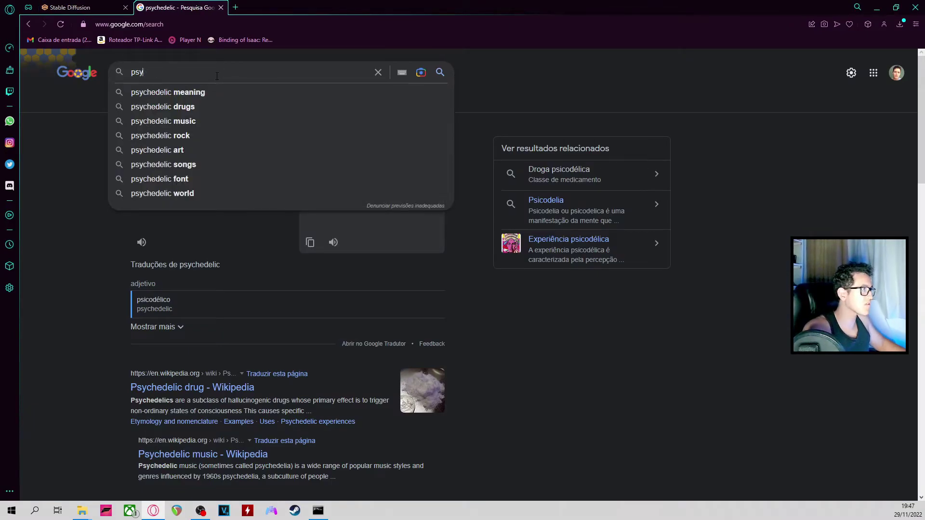
key("BackSpace")
key("BackSpace")
key("BackSpace")
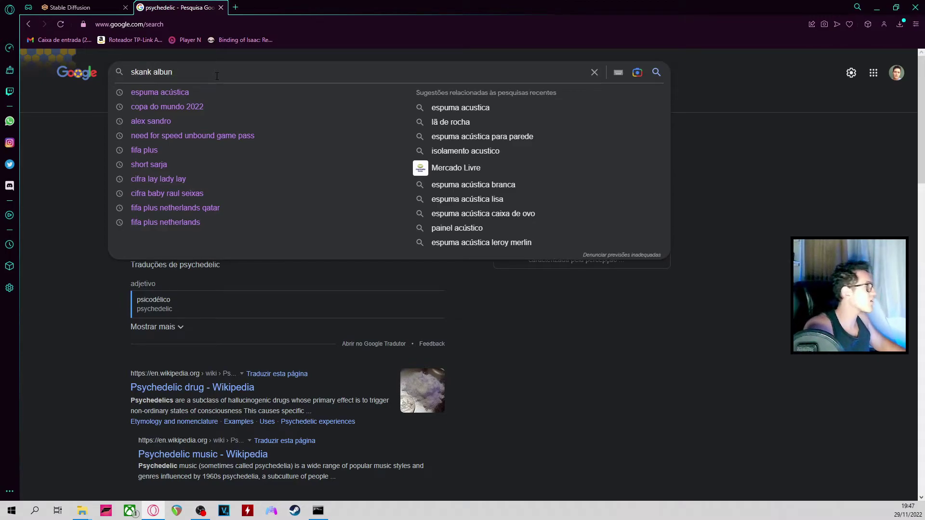
key("BackSpace")
key("Return")
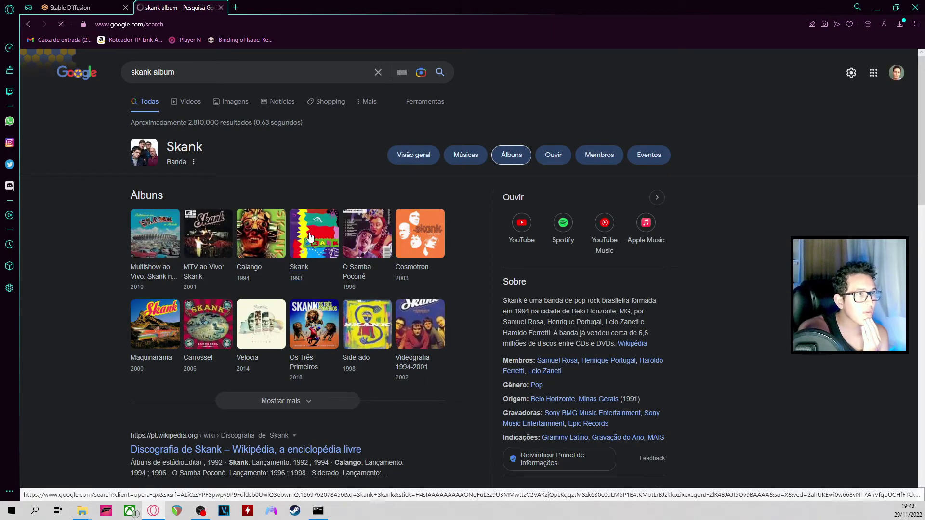
Step: Open the band's 1993 album Skank and preview its cover from the image results for comparison
left_click(310, 236)
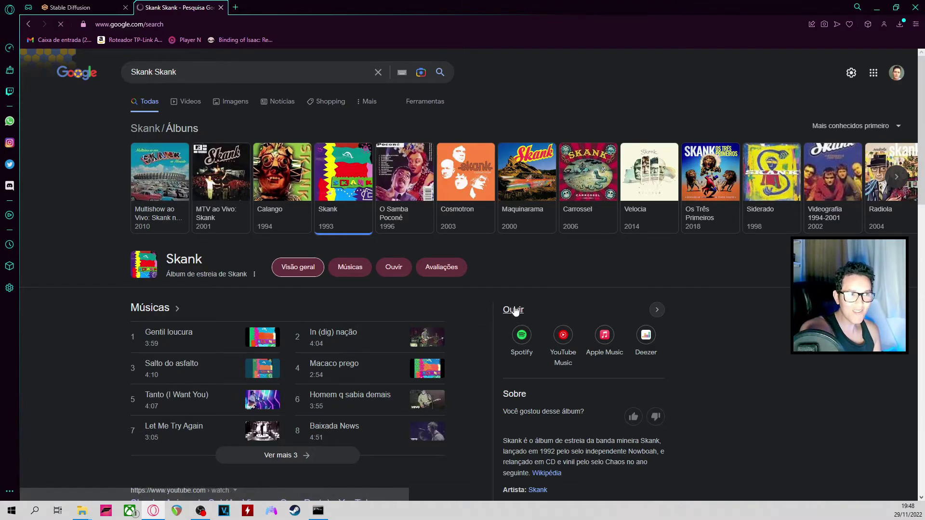
scroll(513, 295, "down", 5)
scroll(513, 295, "up", 4)
scroll(513, 294, "up", 2)
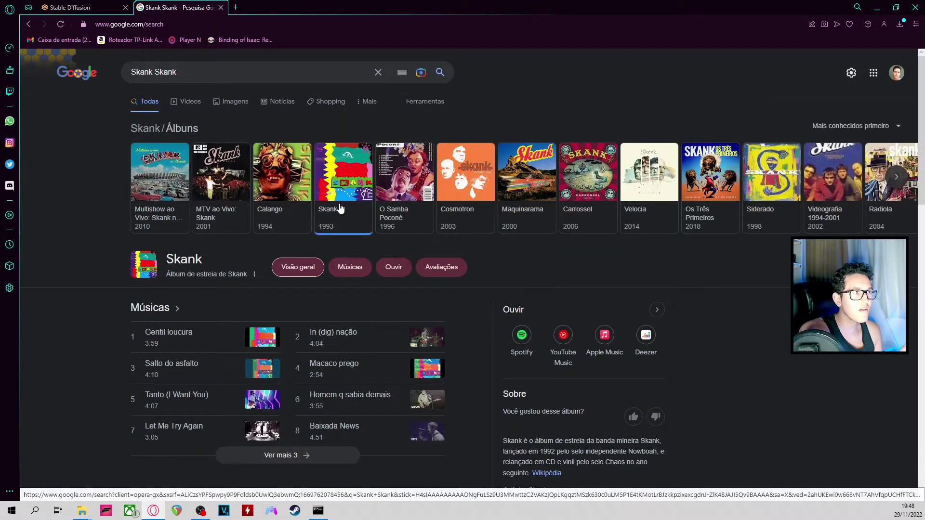
left_click(227, 104)
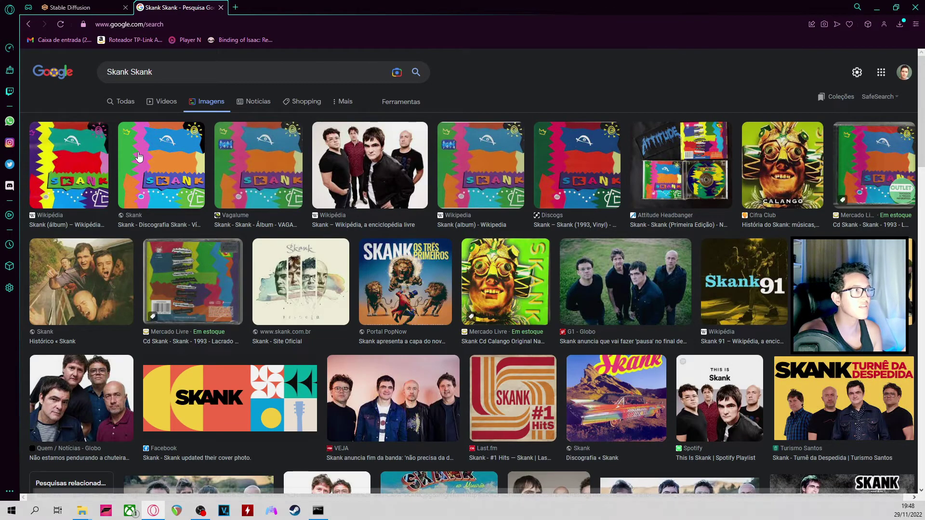
left_click(140, 159)
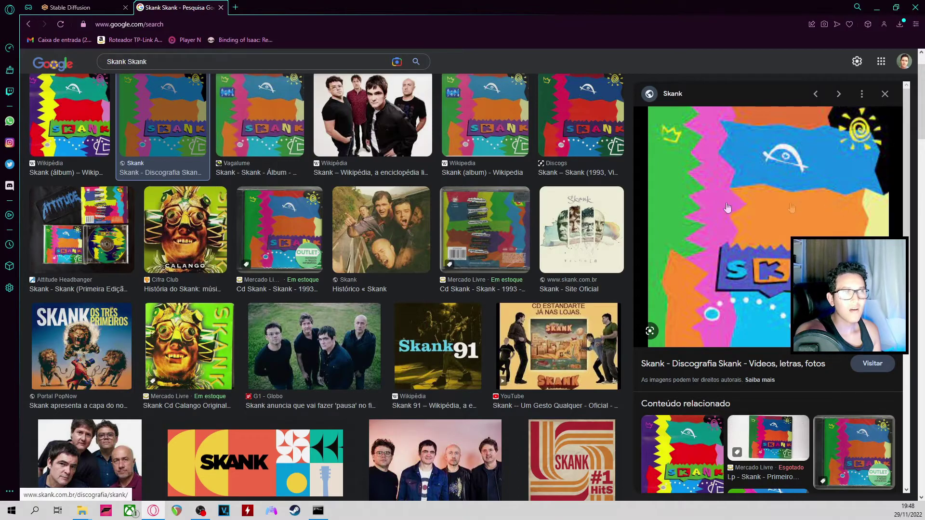
Step: Preview the Wikipedia version of the Skank album cover and compare it repeatedly with the generated image of colorful geometric shapes
left_click(82, 107)
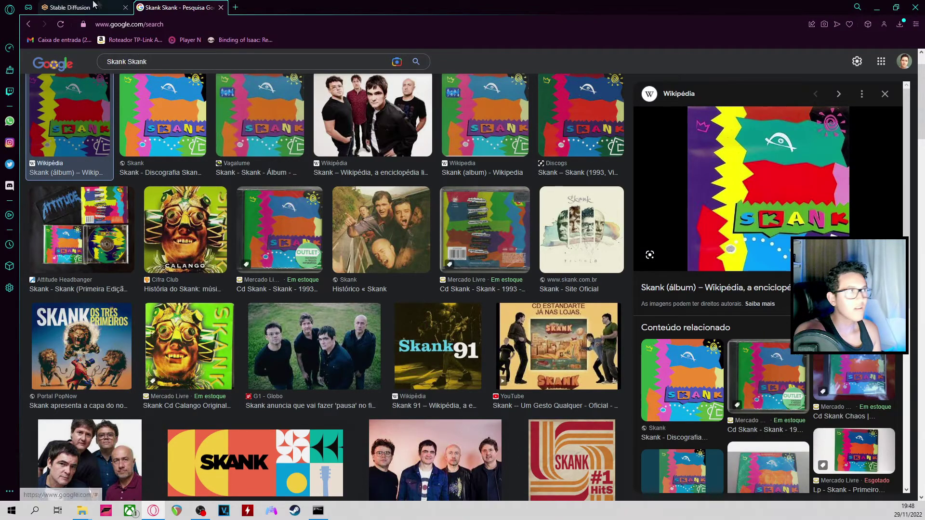
left_click(111, 8)
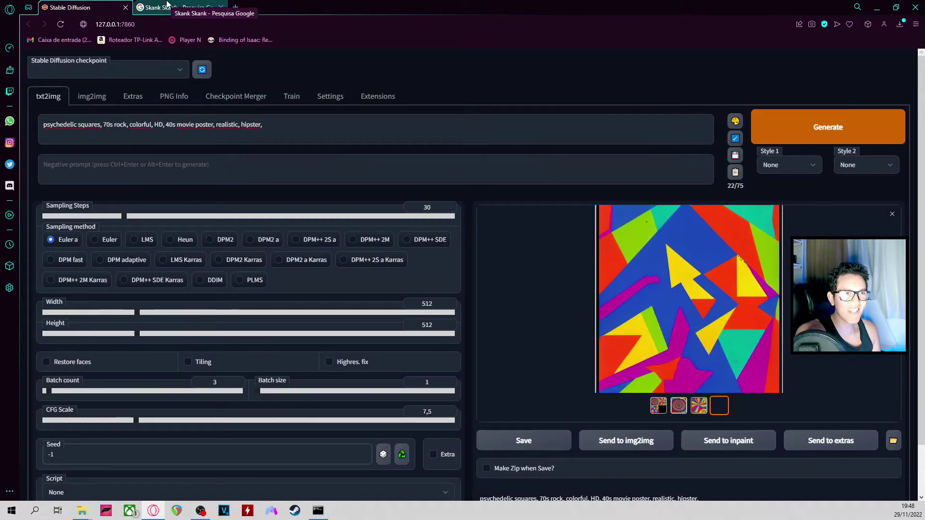
left_click(167, 6)
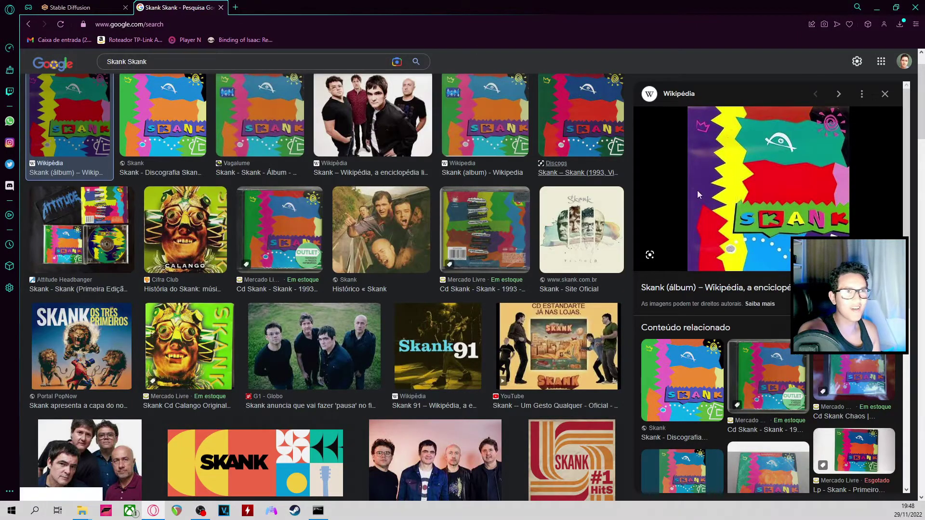
left_click(72, 8)
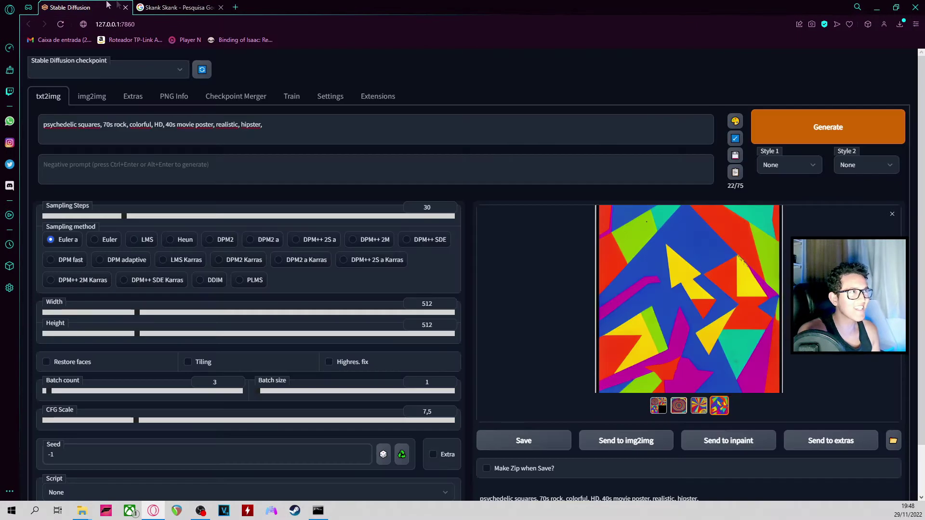
left_click(178, 7)
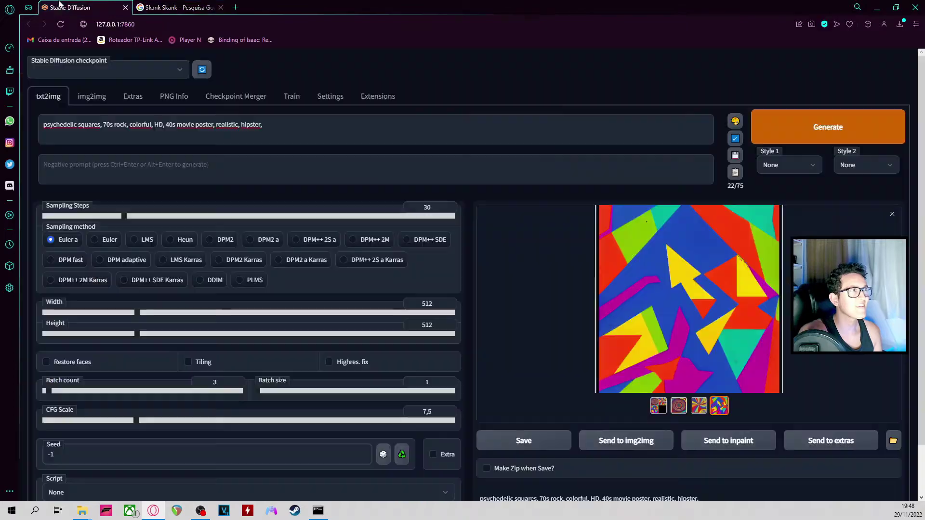
left_click(72, 7)
left_click(207, 6)
left_click(115, 7)
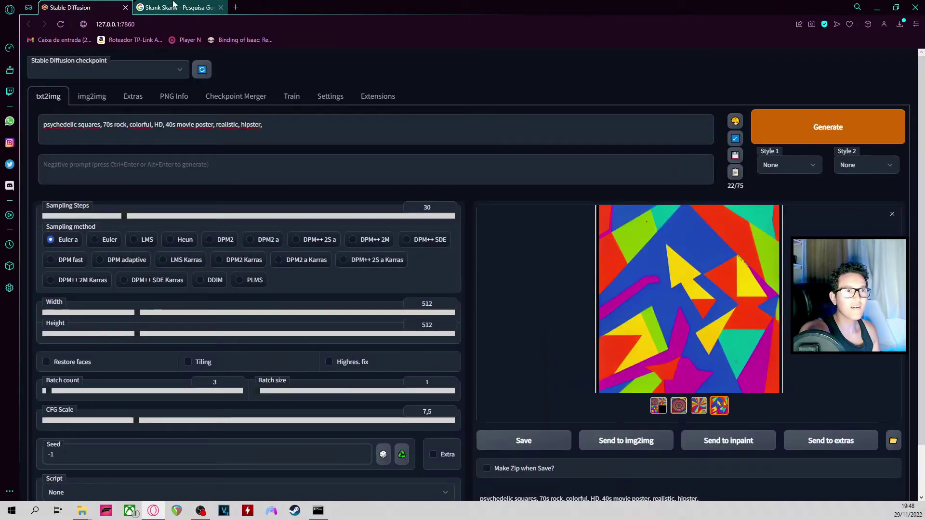
left_click(144, 7)
left_click(96, 7)
left_click(159, 6)
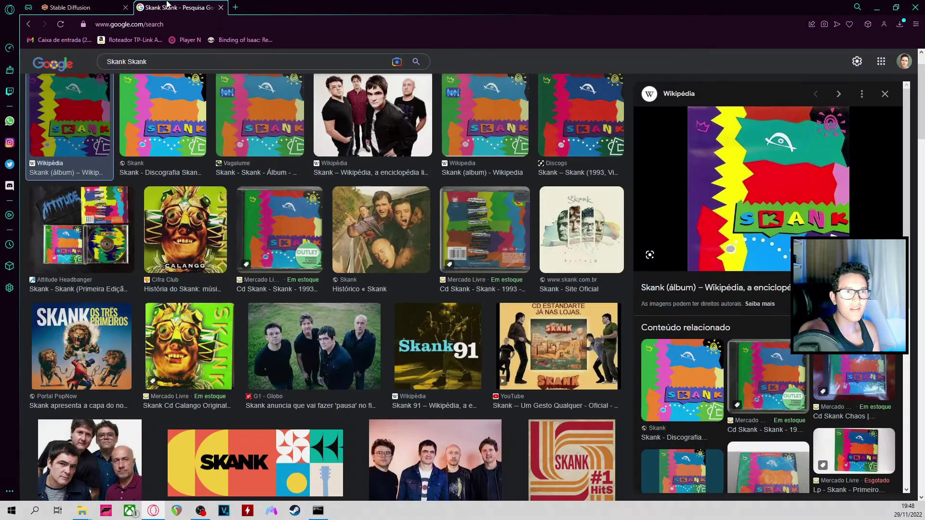
left_click(66, 6)
left_click(174, 7)
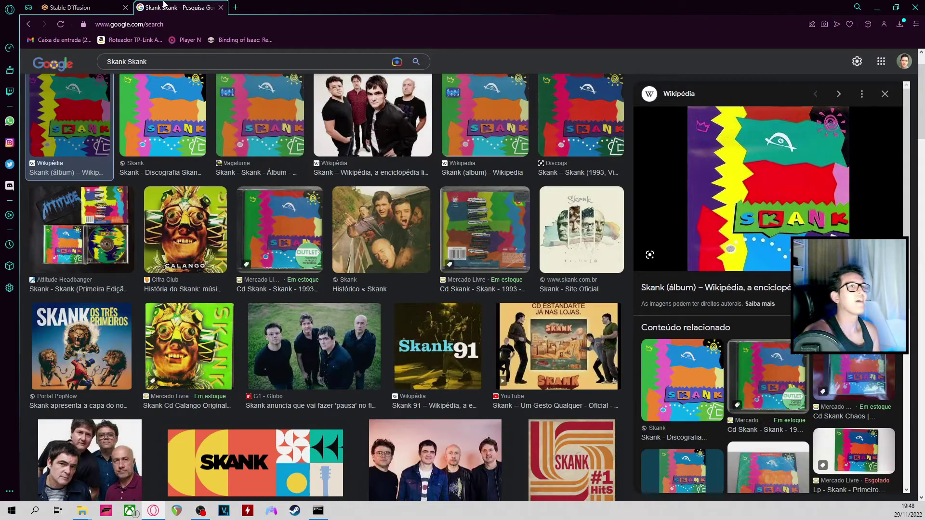
Step: Return from the image results to the general Google results for "Skank Skank"
scroll(385, 174, "down", 2)
scroll(254, 179, "up", 4)
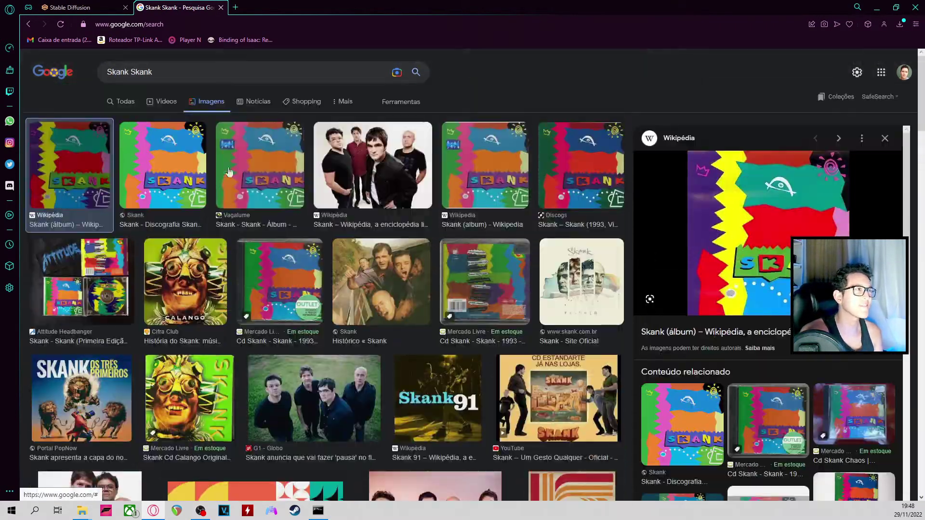
left_click(127, 107)
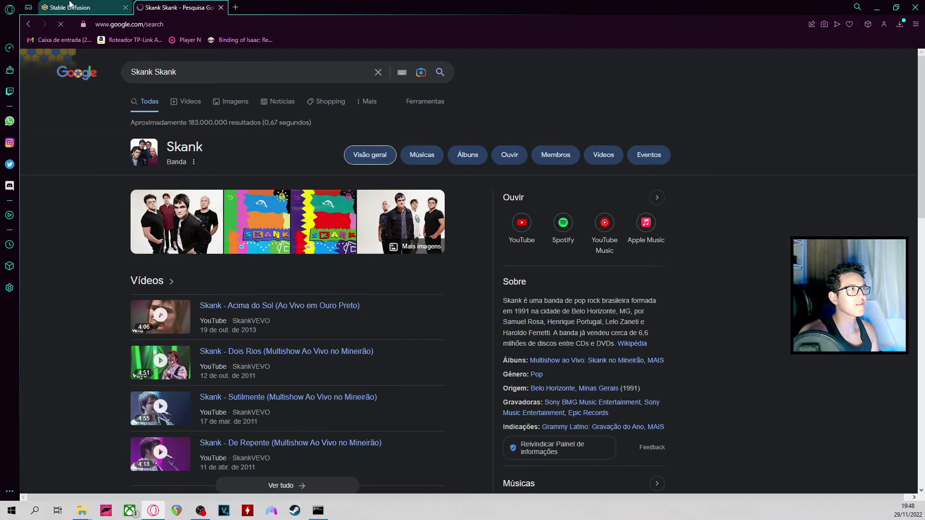
Step: Switch back to Stable Diffusion and save the enlarged image of colorful geometric shapes to disk
left_click(66, 7)
left_click(714, 282)
right_click(567, 249)
left_click(596, 268)
key("Return")
left_click(755, 186)
Step: Enlarge the generated image with radiating colored rays and save it to disk
left_click(698, 405)
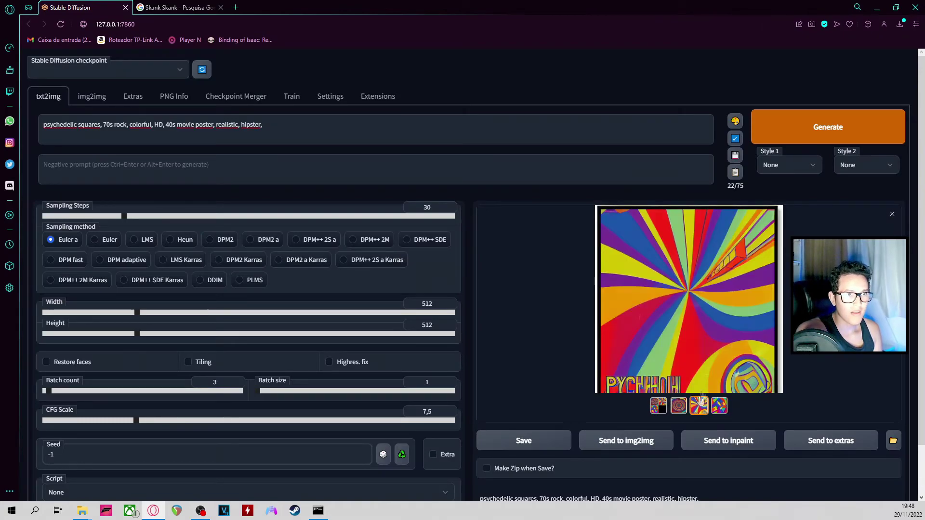
left_click(711, 345)
right_click(502, 232)
left_click(531, 249)
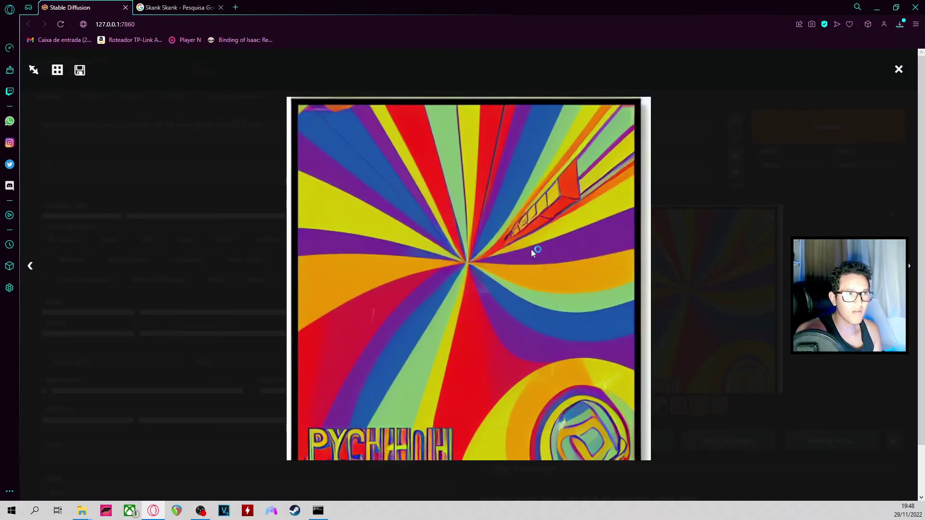
left_click(381, 244)
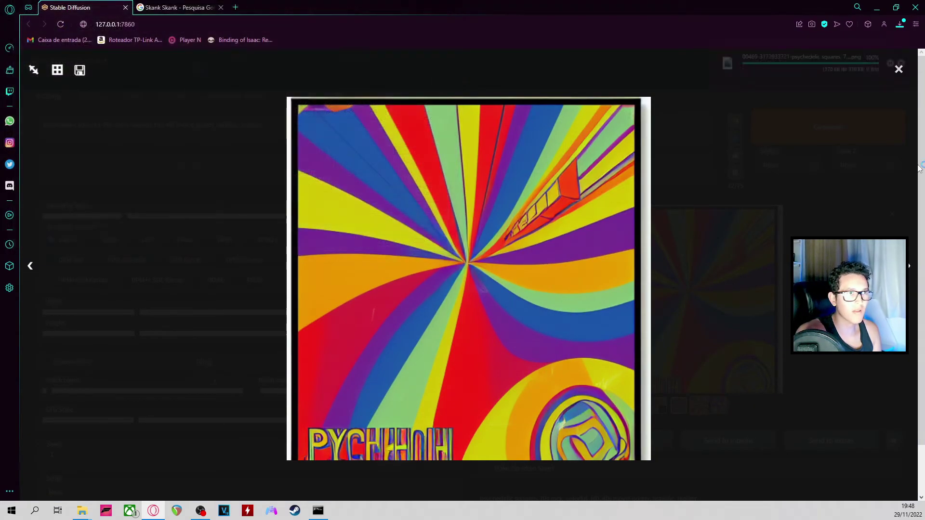
left_click(830, 184)
Step: Enlarge the generated image with concentric circles and save it to disk
left_click(679, 406)
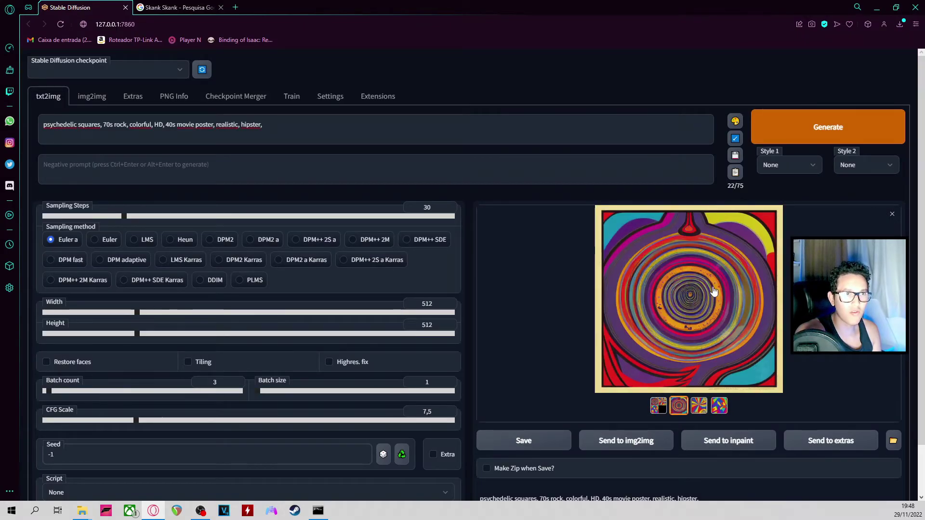
left_click(689, 298)
right_click(467, 239)
left_click(498, 261)
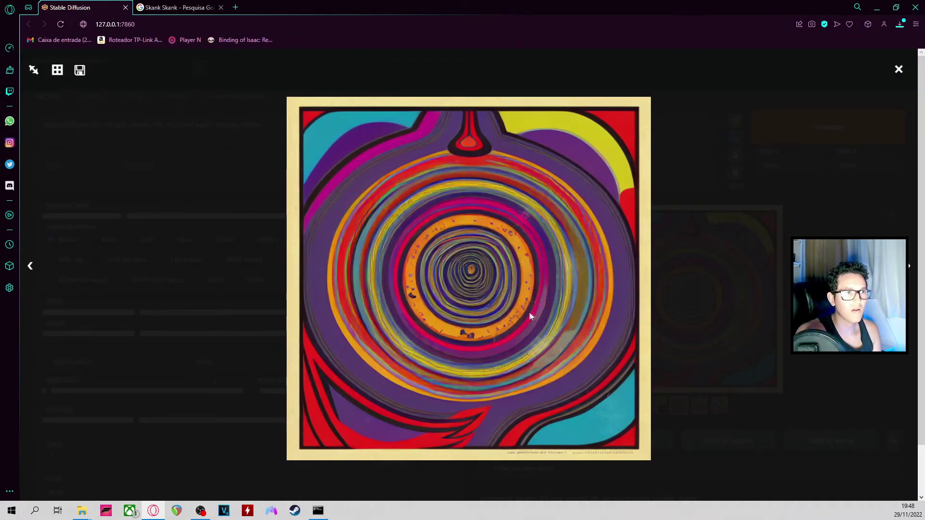
left_click(379, 243)
left_click(758, 192)
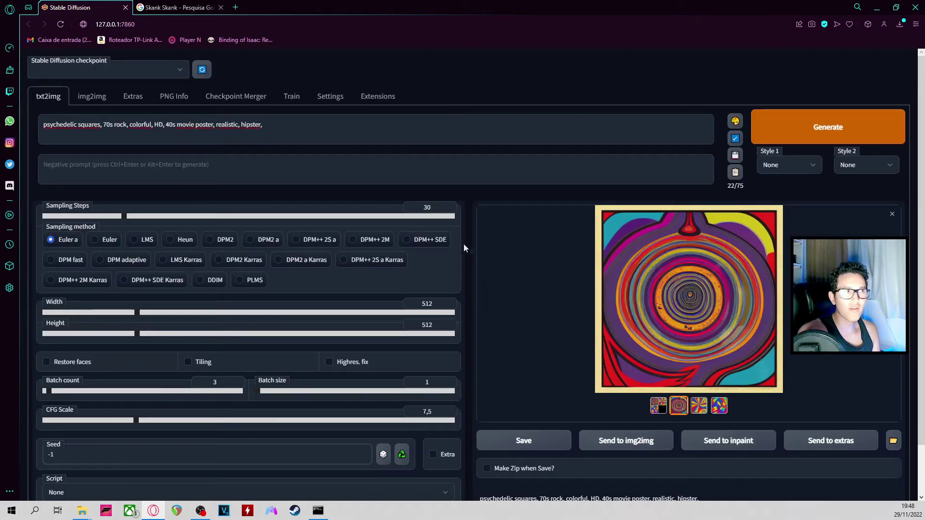
Step: Set the batch count to 6, keeping the current prompt
left_click(288, 127)
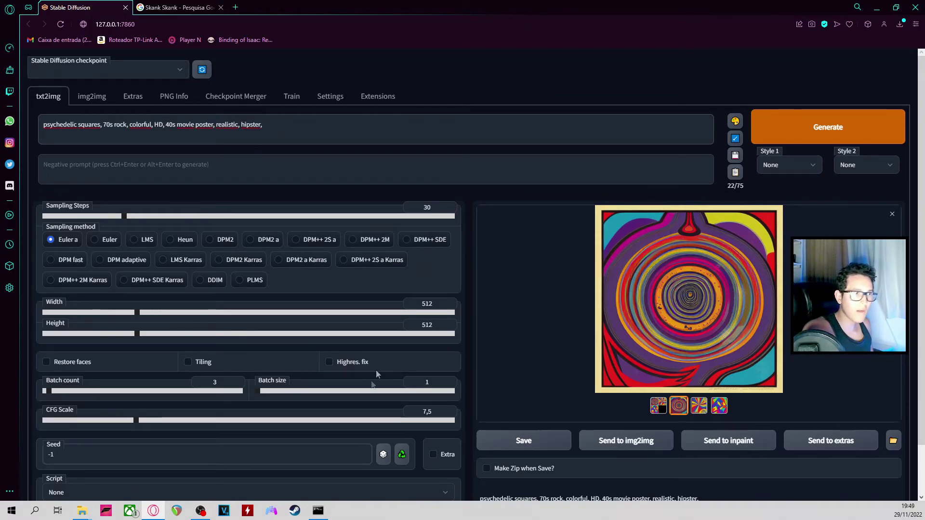
left_click(53, 391)
left_click_drag(54, 390, 55, 390)
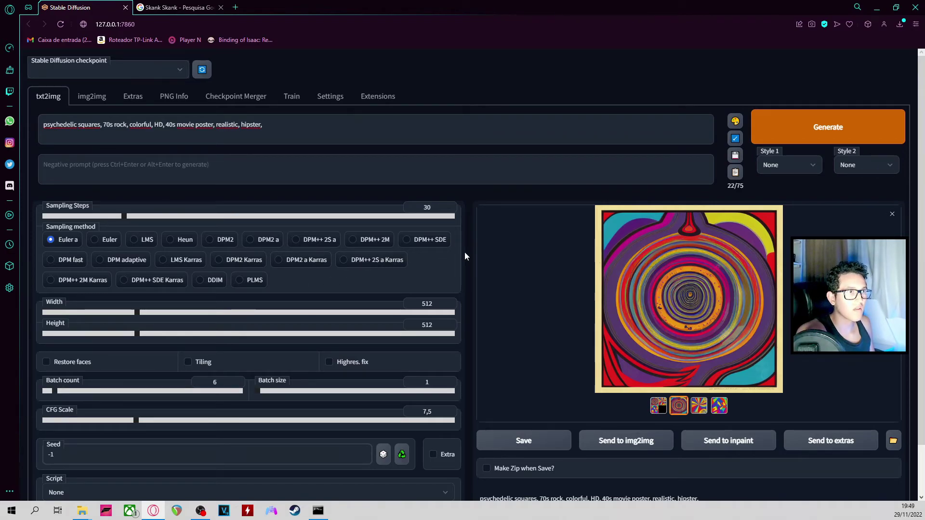
Step: Set the CFG scale to 8 and generate a new batch of images
scroll(465, 252, "down", 2)
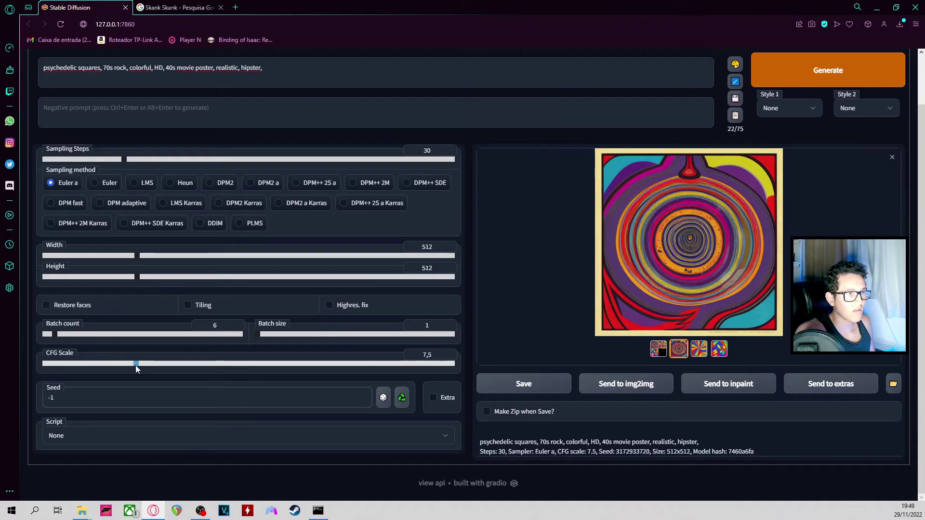
left_click_drag(135, 366, 143, 366)
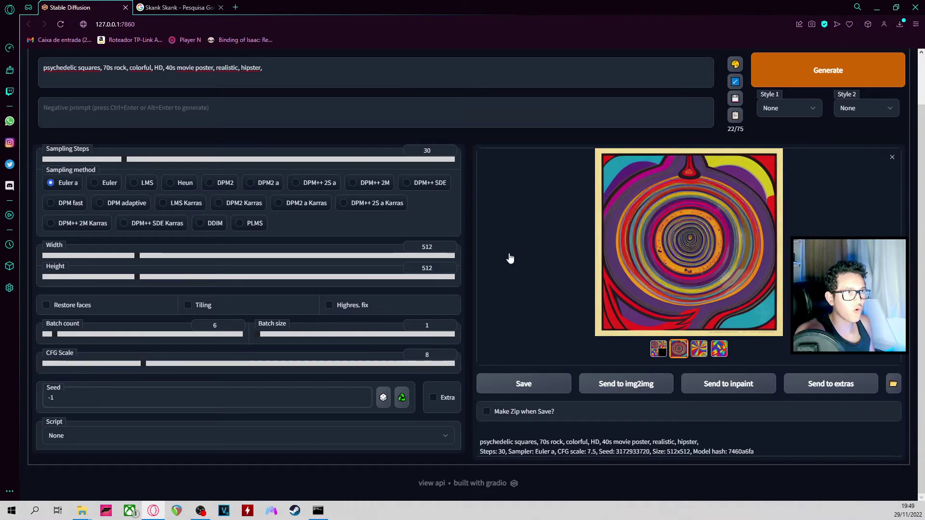
scroll(509, 259, "up", 2)
left_click(824, 128)
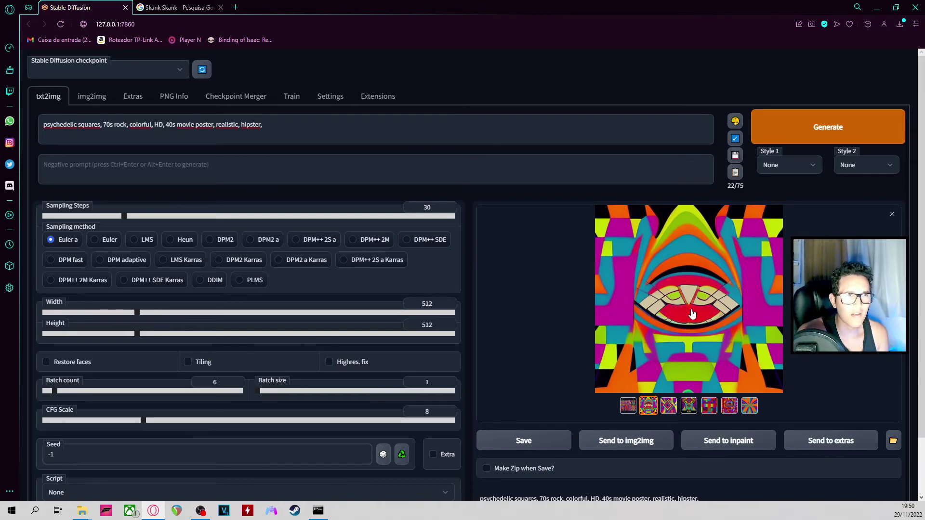
Step: Examine the newly generated images one by one, revisiting the first two and the overview grid
left_click(668, 405)
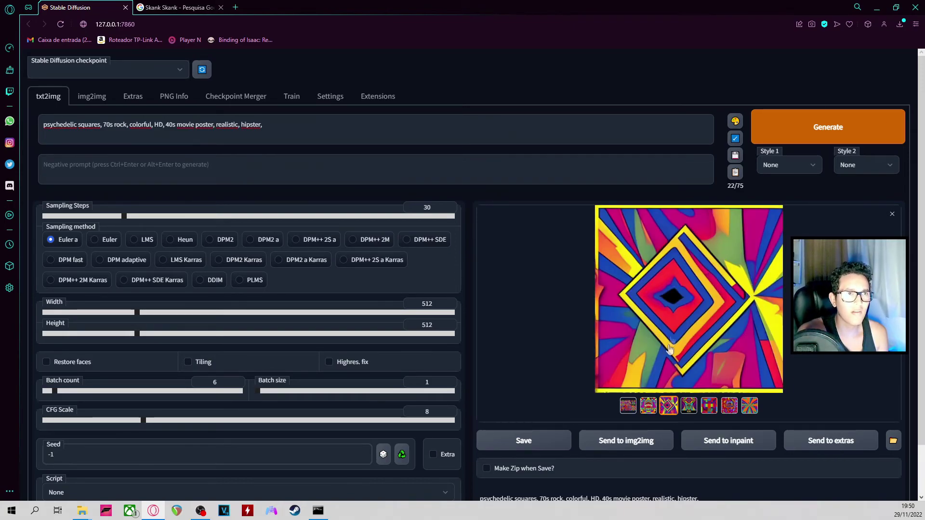
left_click(688, 404)
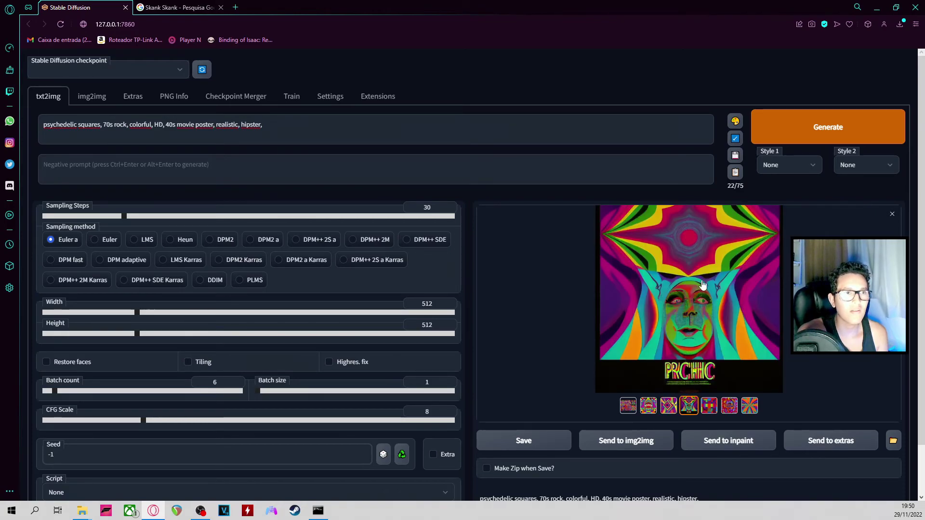
left_click(709, 405)
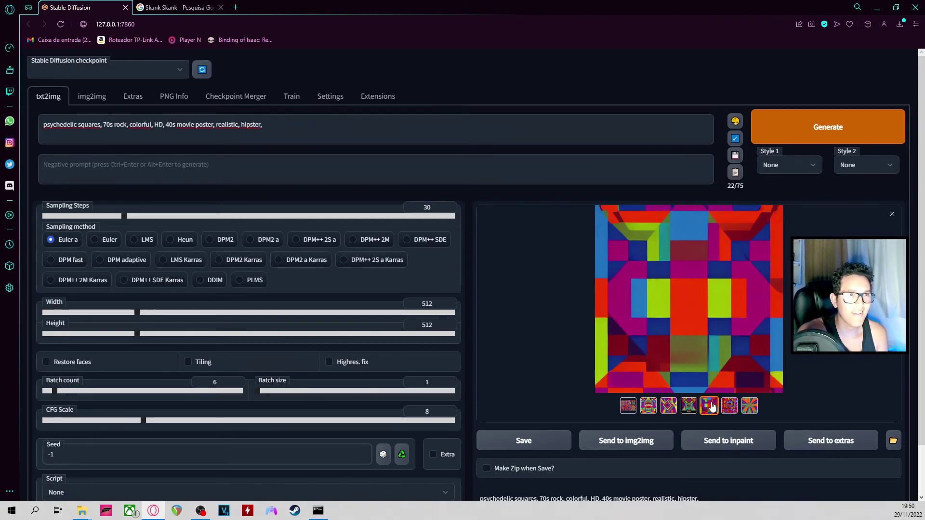
left_click(715, 318)
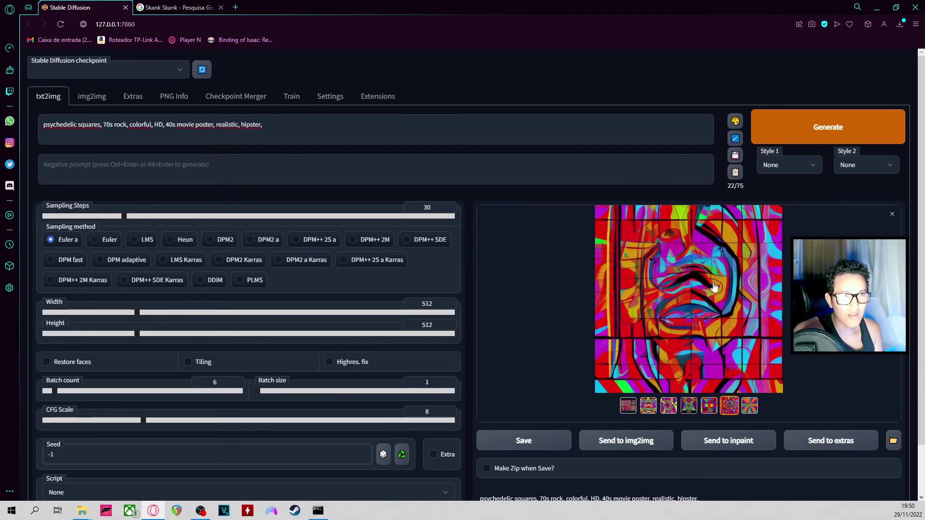
left_click(750, 405)
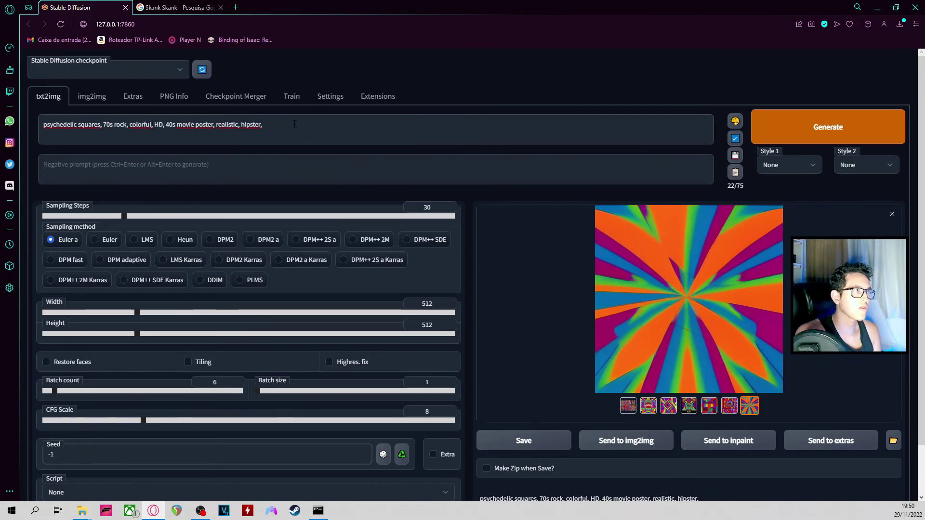
left_click(648, 405)
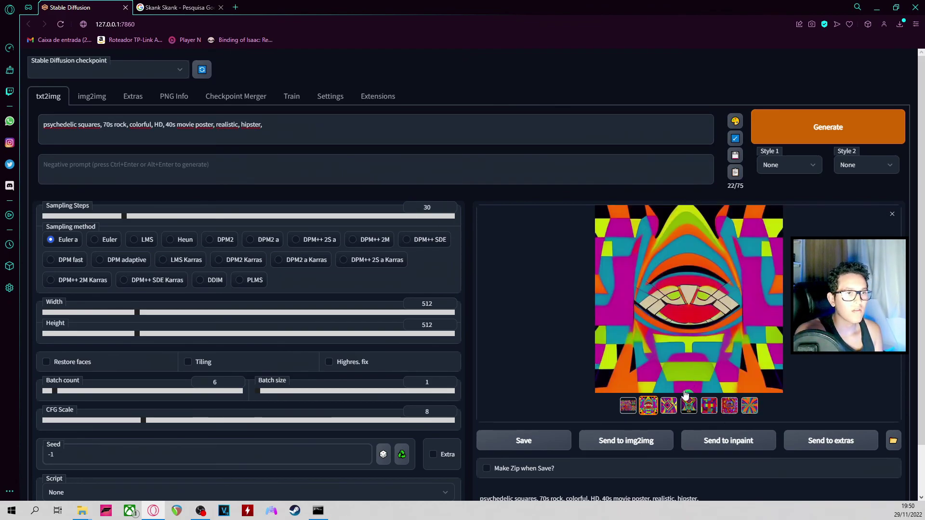
left_click(668, 406)
left_click(653, 406)
left_click(631, 405)
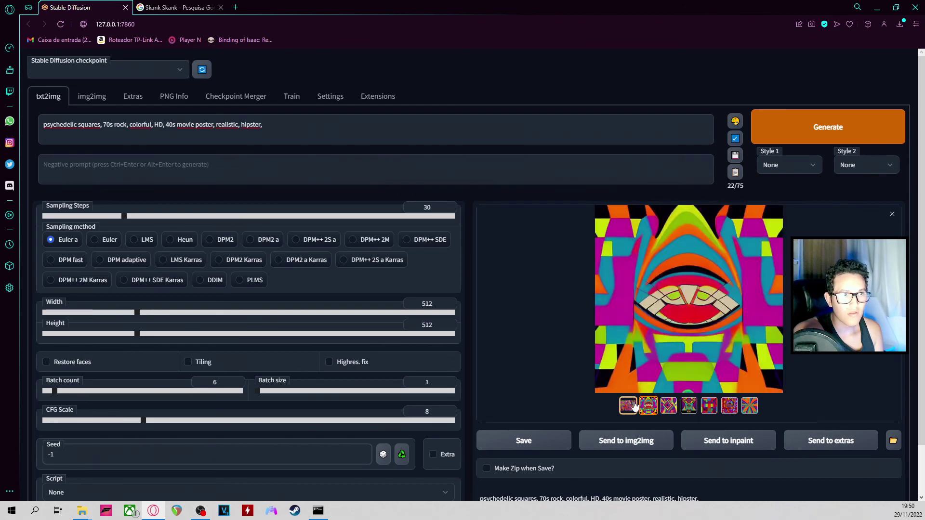